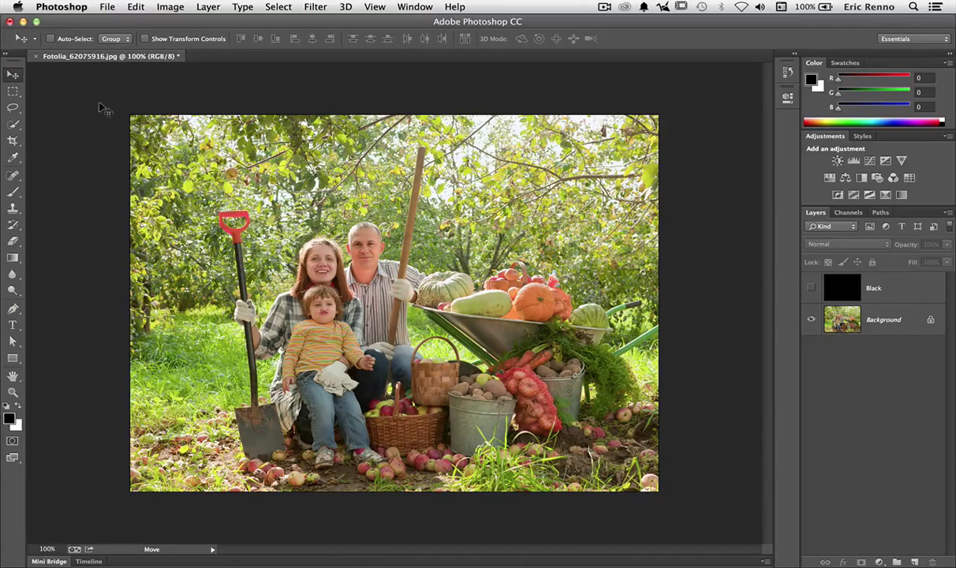
With the Crop tool, show the Black layer and try shrinking the crop from the top-right corner and right side, then cancel.
click(12, 142)
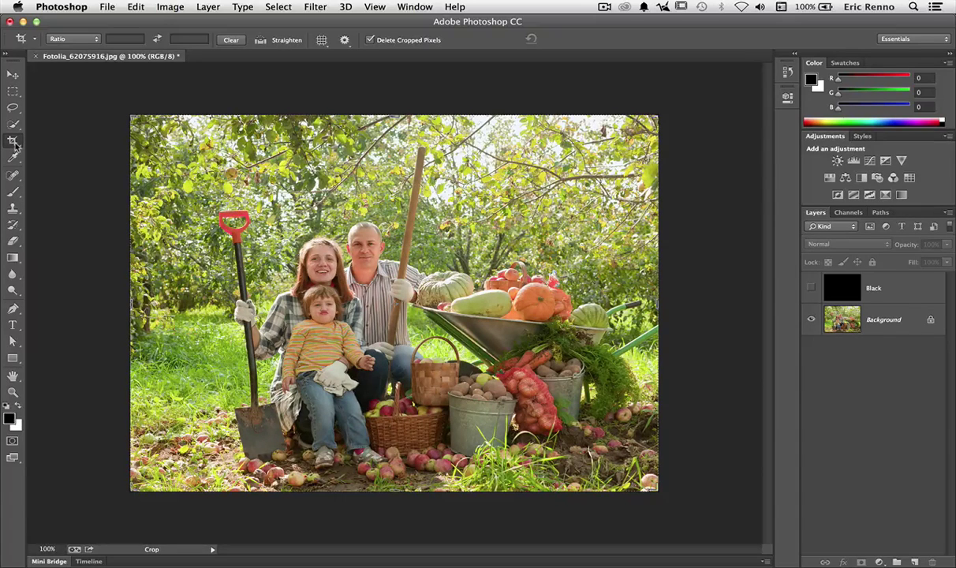
click(810, 289)
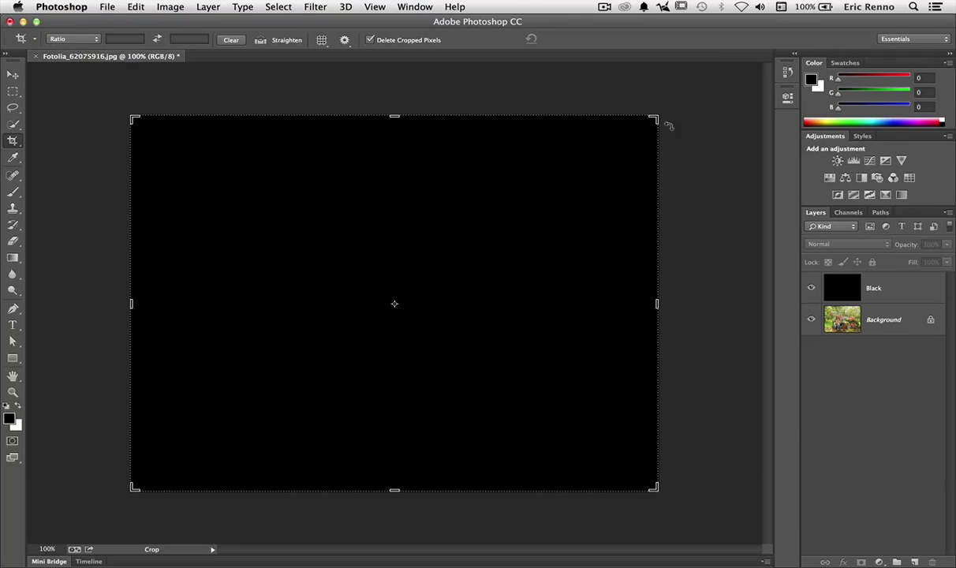
drag(652, 121, 614, 166)
drag(604, 303, 574, 298)
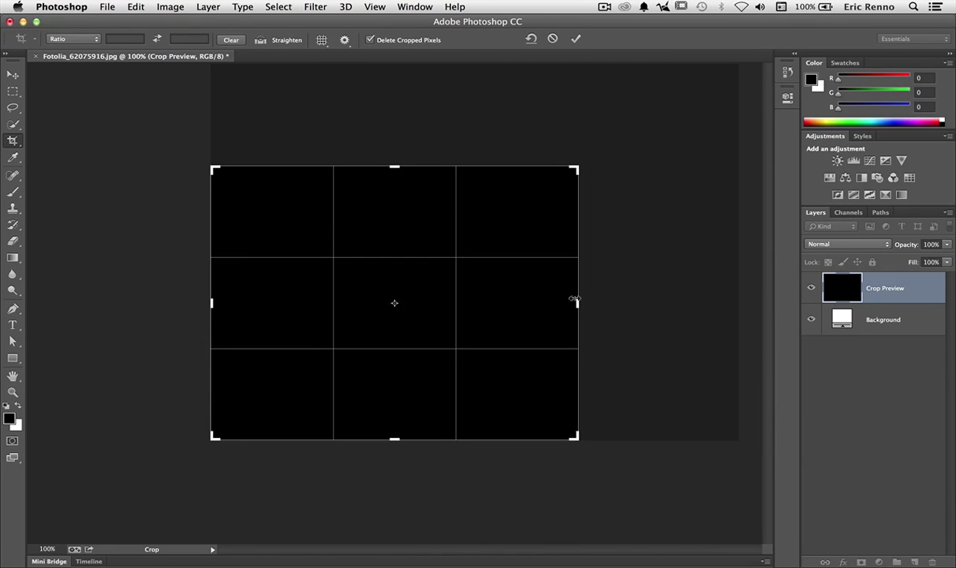
click(553, 38)
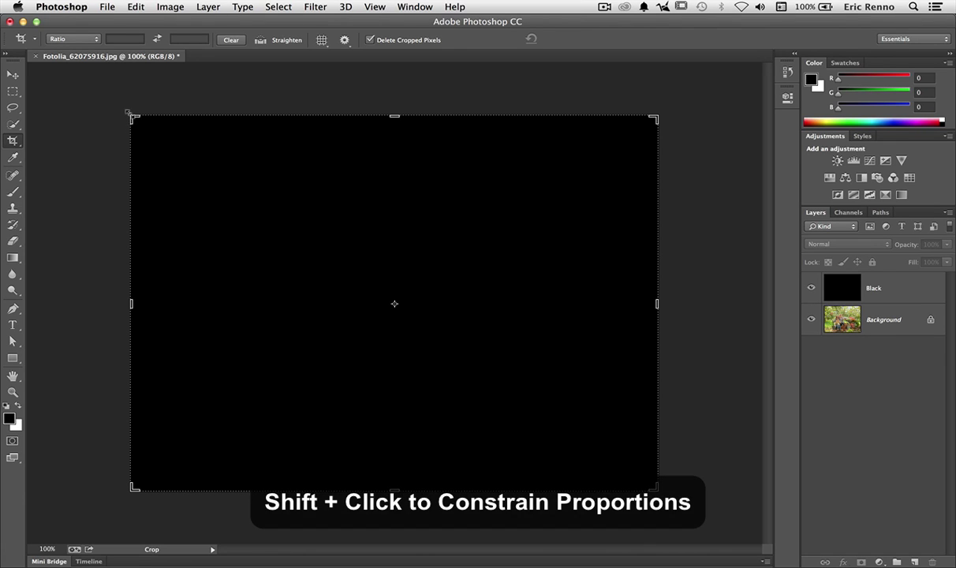
Try proportional and centred crop resizes, discarding each, then hide the Black layer again.
drag(128, 113, 133, 155)
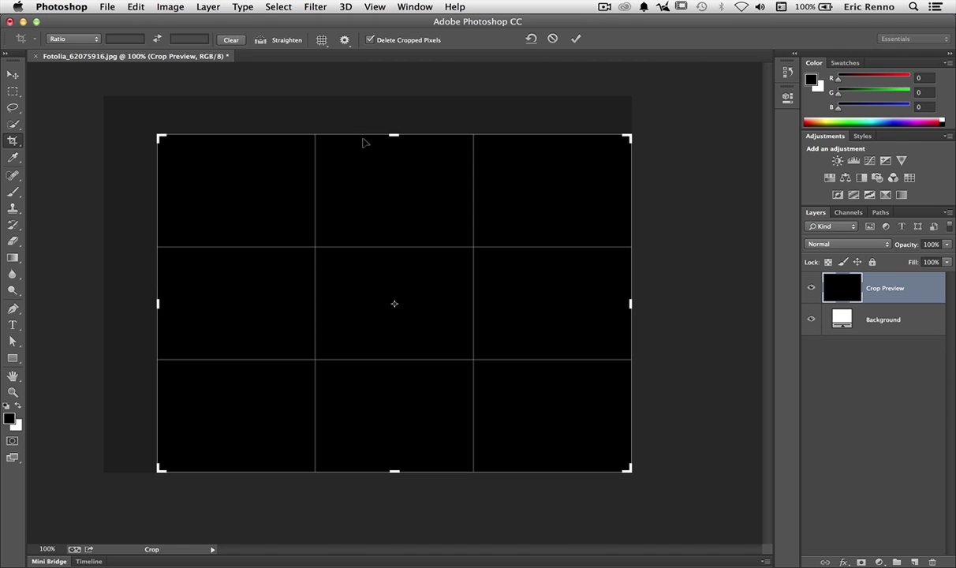
key(Return)
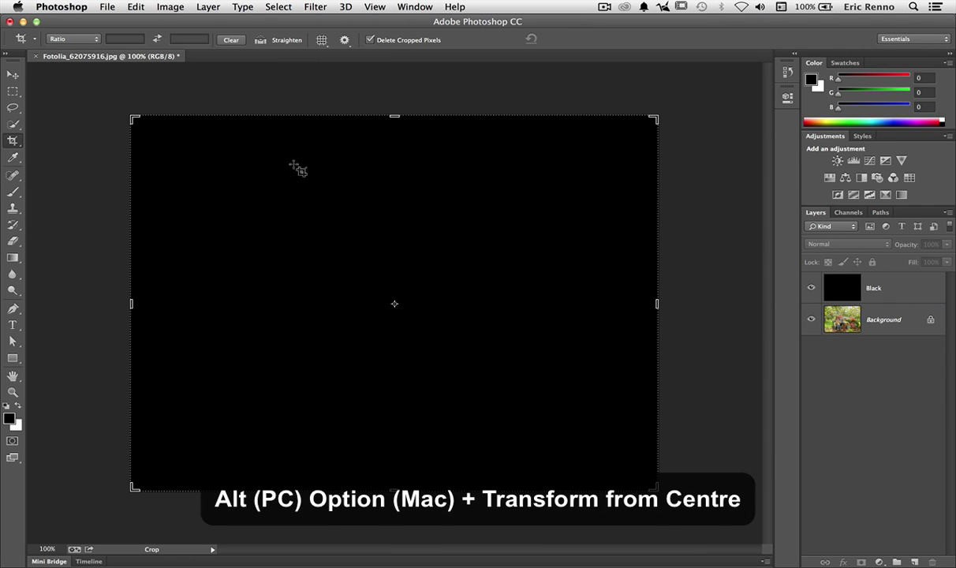
drag(131, 118, 249, 216)
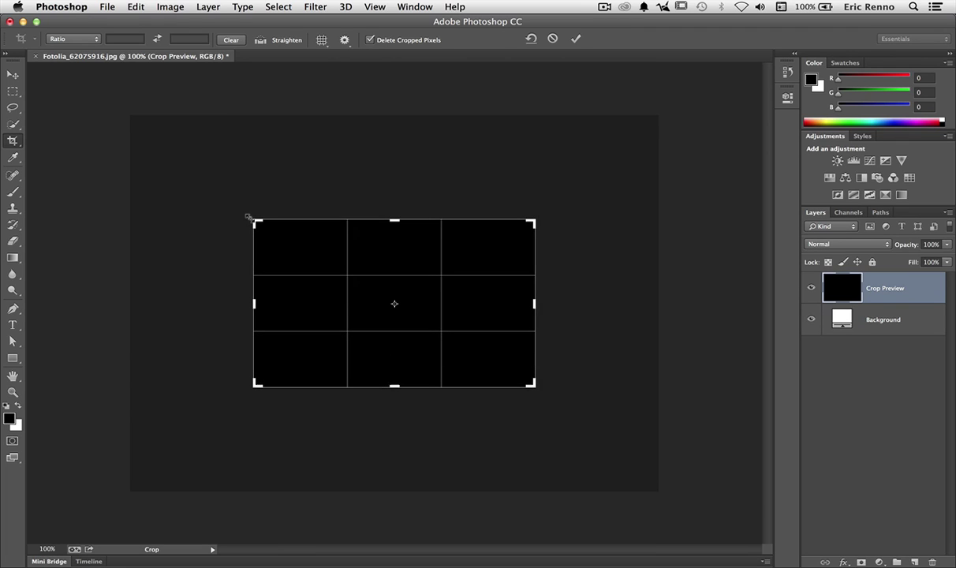
key(Escape)
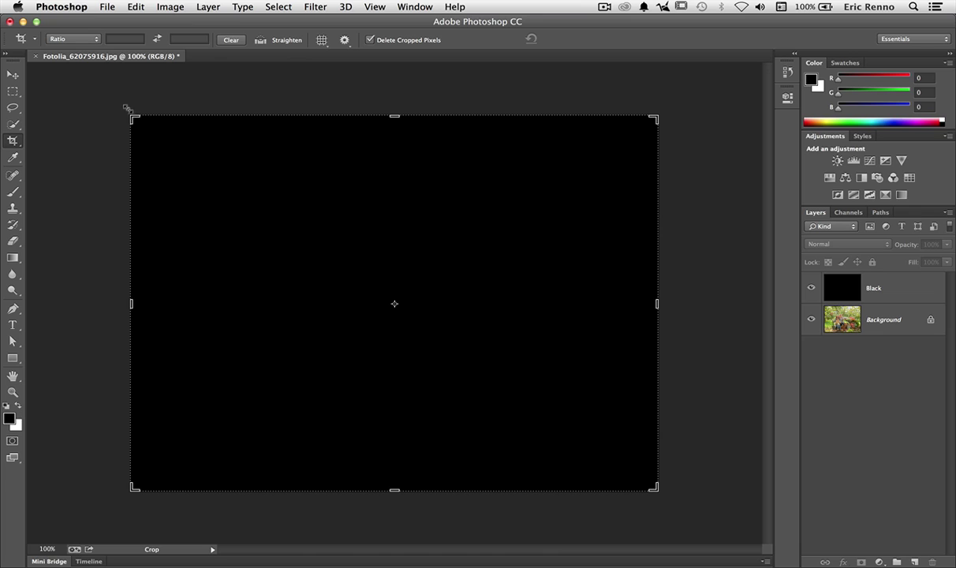
drag(132, 118, 263, 197)
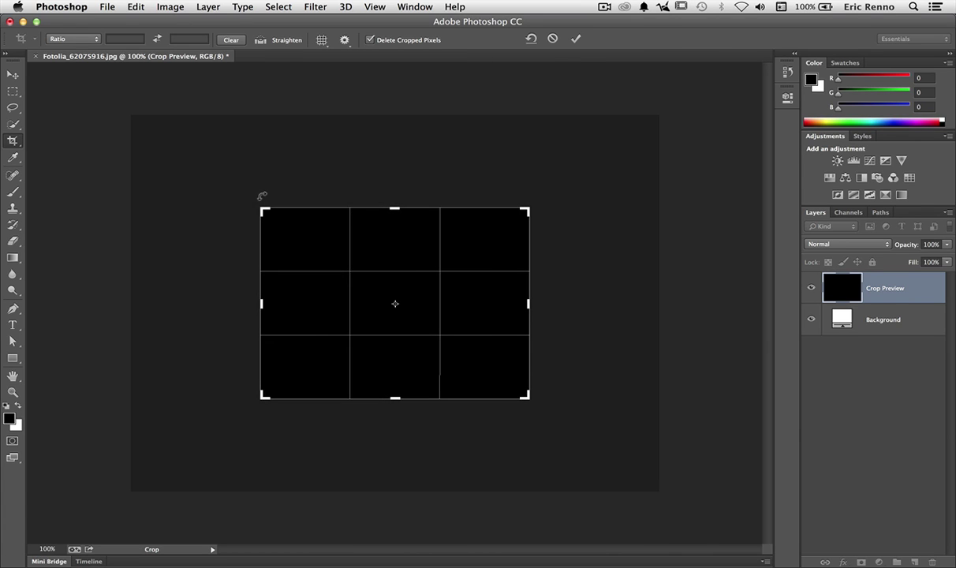
click(553, 38)
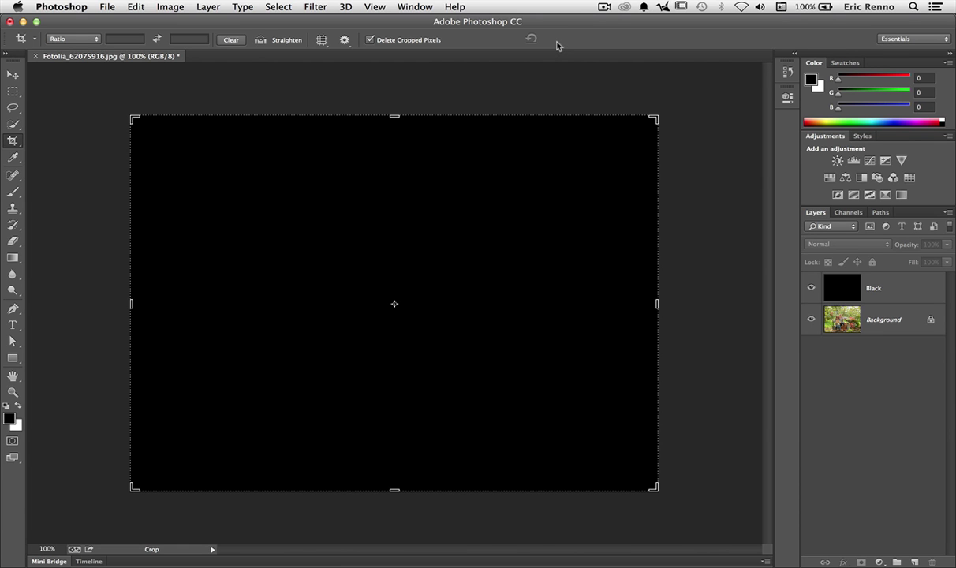
click(811, 287)
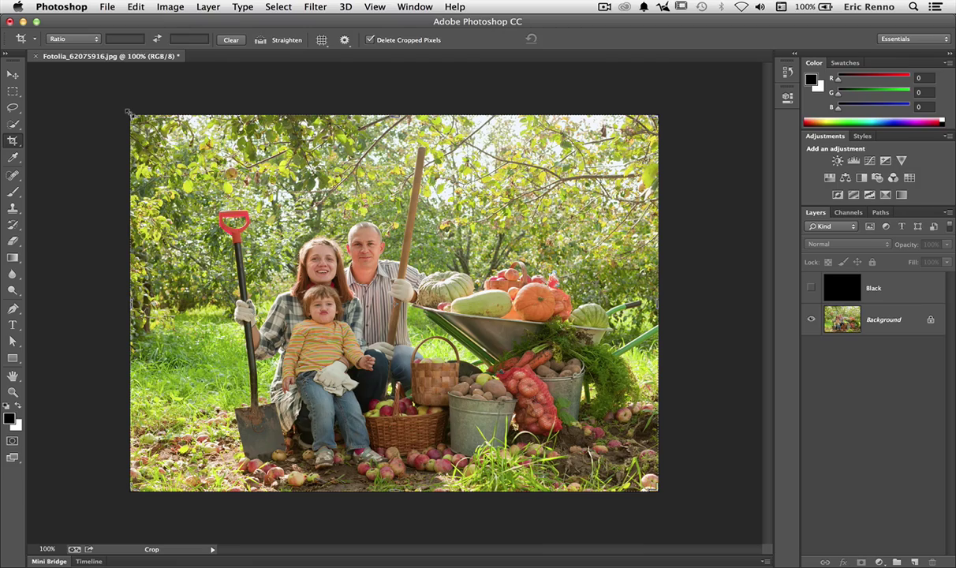
drag(128, 113, 164, 123)
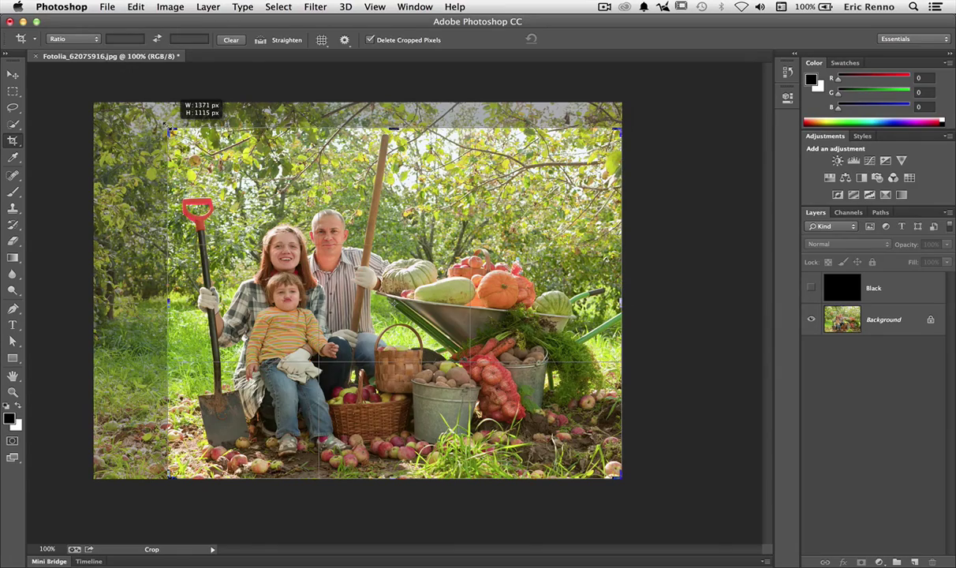
drag(166, 127, 187, 149)
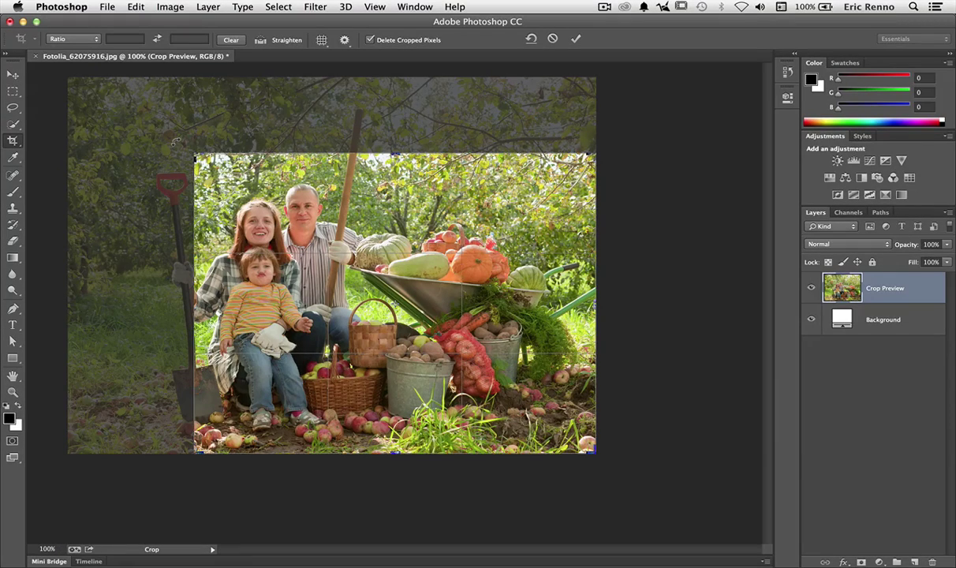
drag(175, 142, 240, 214)
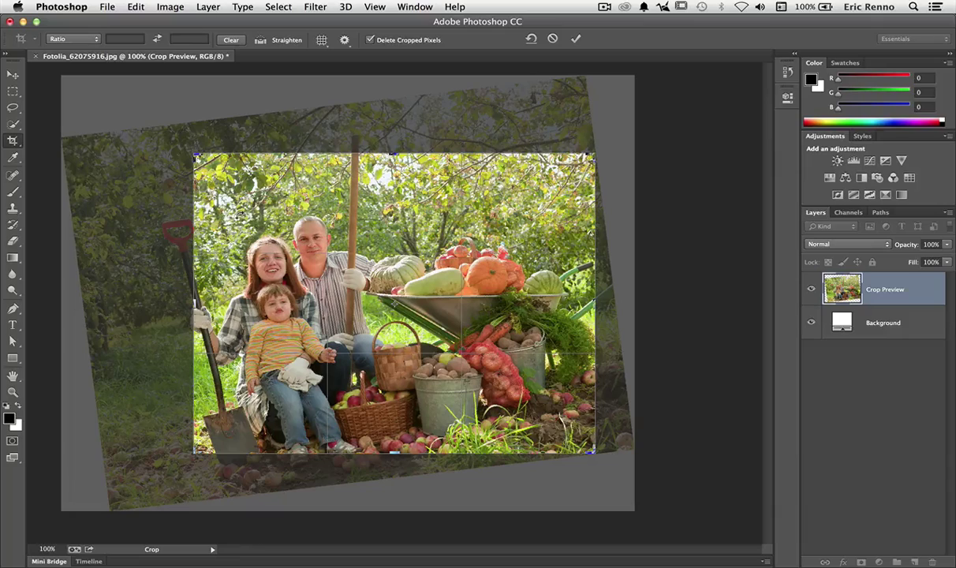
key(Escape)
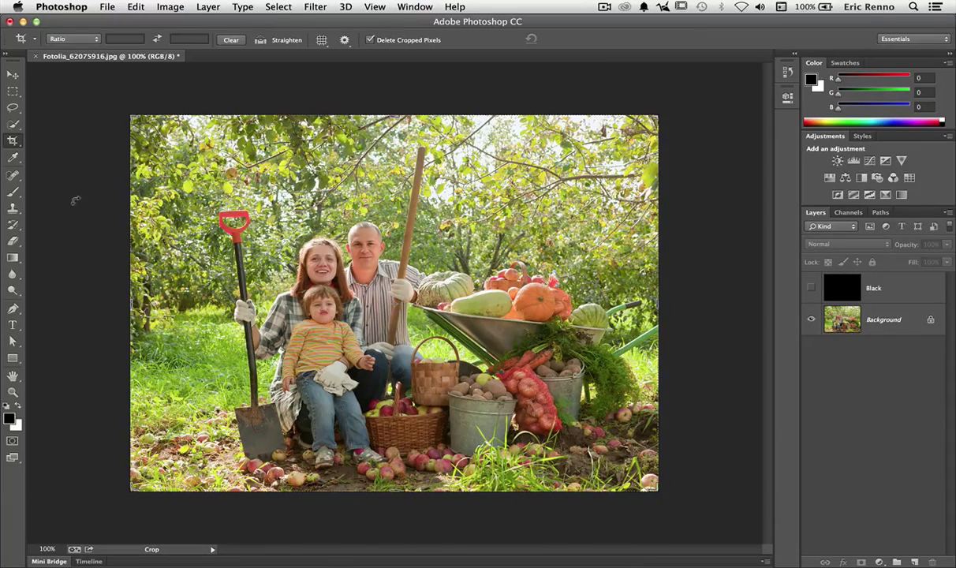
click(17, 142)
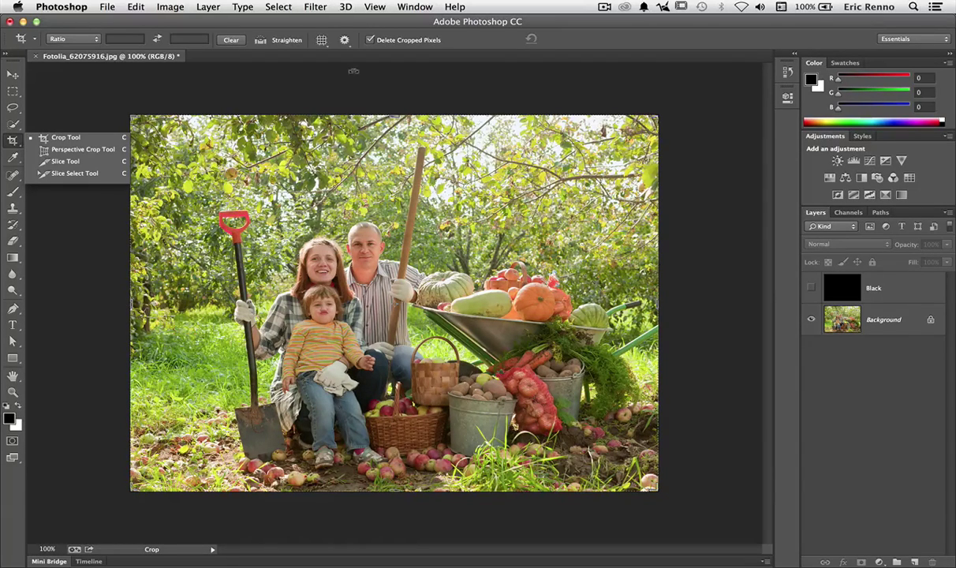
click(438, 30)
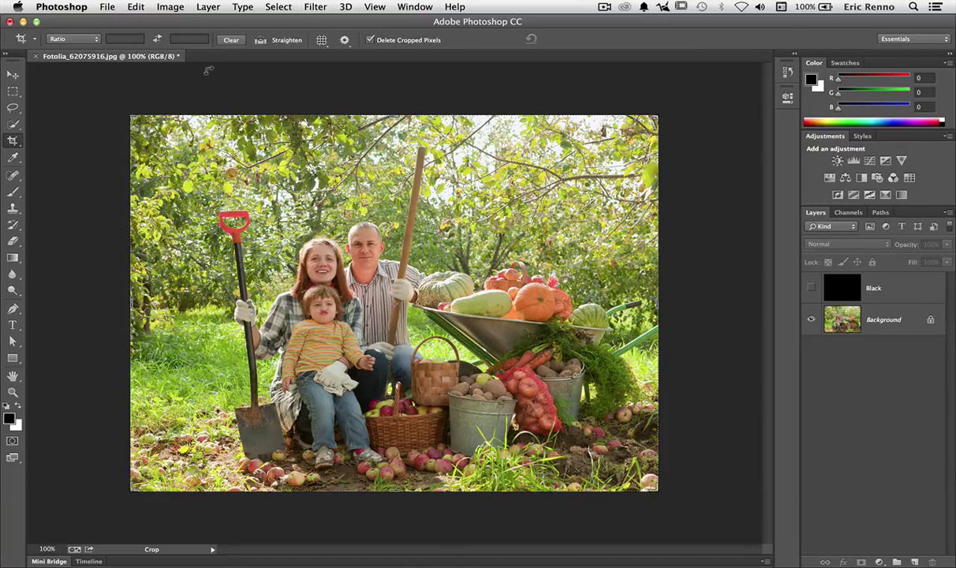
click(260, 41)
drag(423, 152, 381, 392)
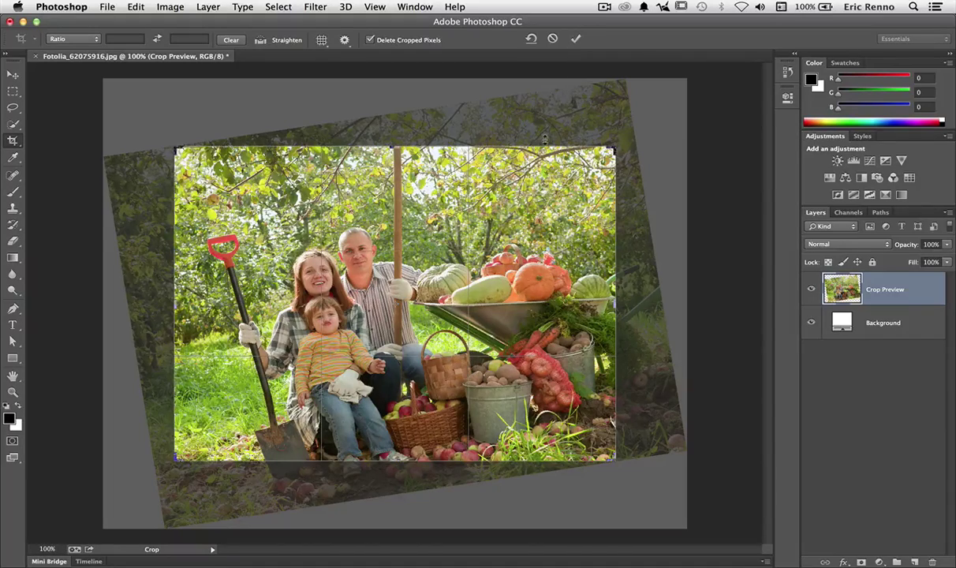
click(553, 39)
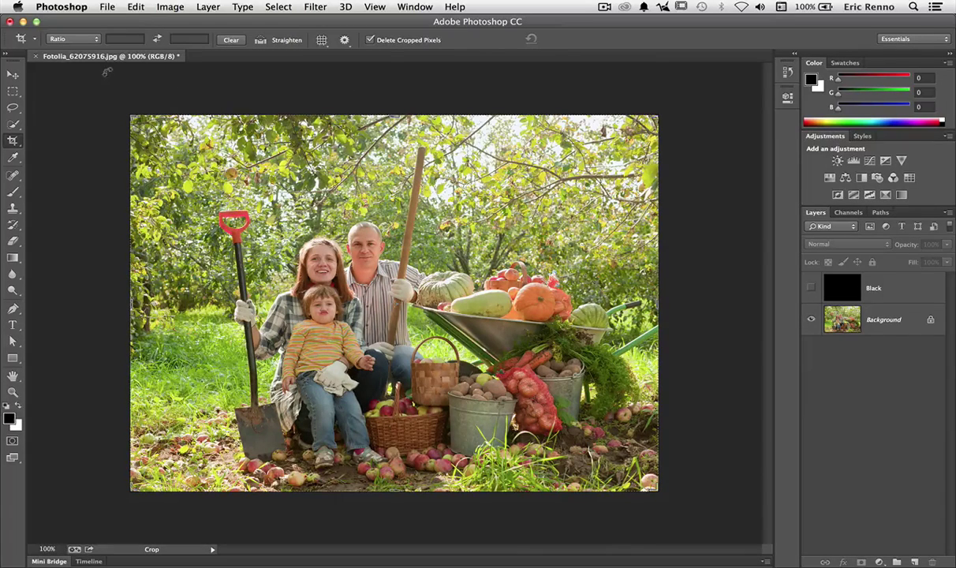
Constrain the crop to a 5 : 7 ratio, rotate the photo, and swap portrait/landscape orientation.
click(94, 39)
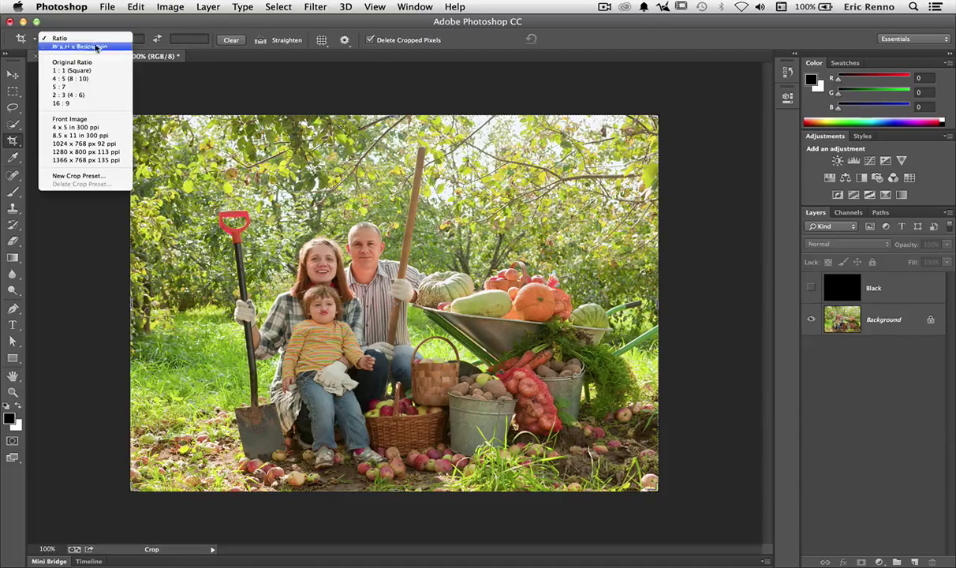
click(70, 88)
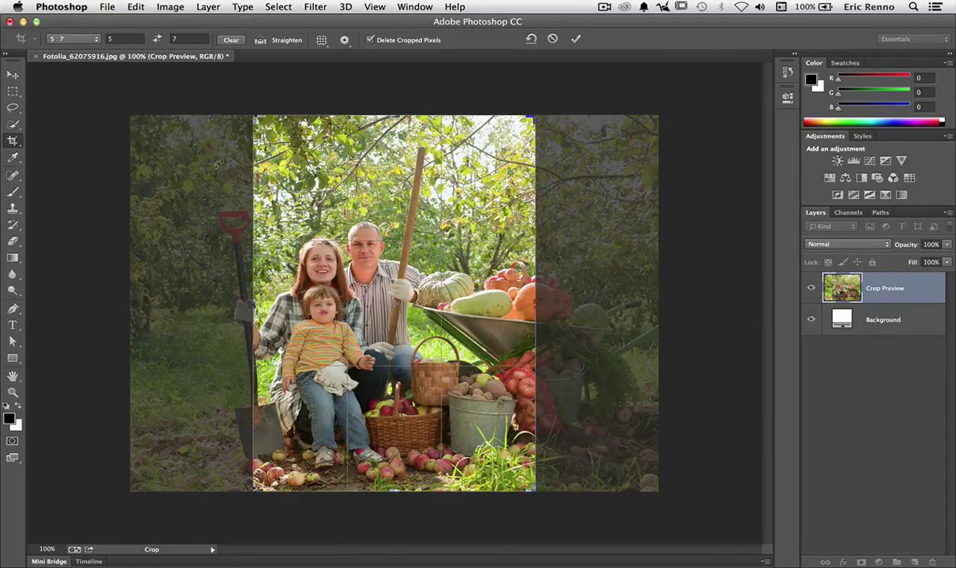
drag(223, 108, 250, 126)
key(x)
key(x)
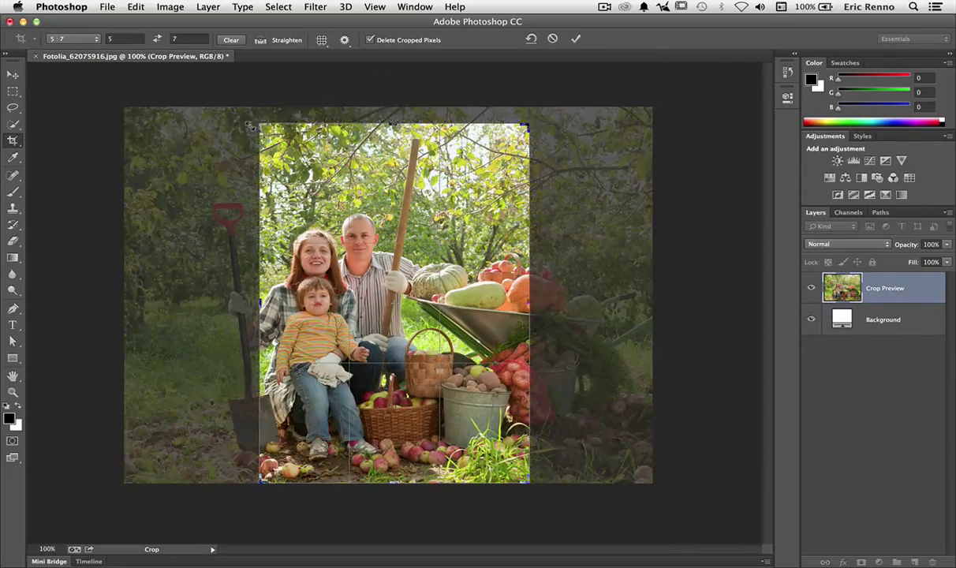
Switch the crop ratio to 1 : 1 (Square), reposition the photo inside it, then cancel.
click(90, 41)
click(71, 14)
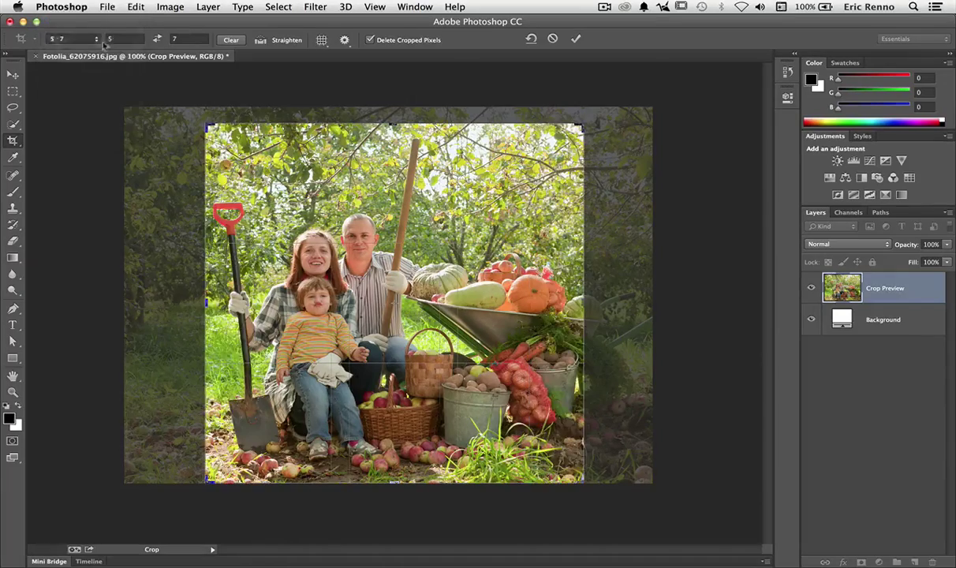
drag(203, 120, 205, 123)
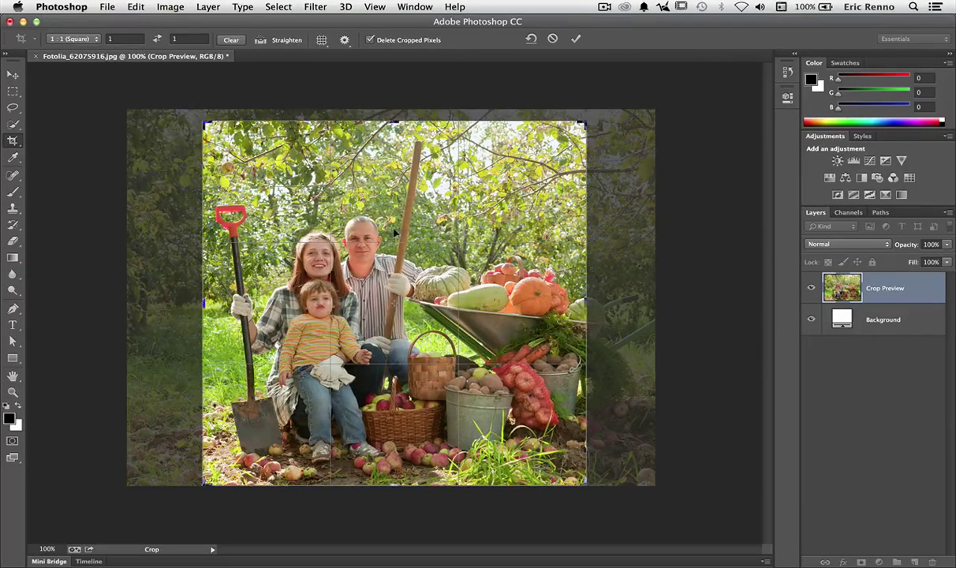
click(361, 317)
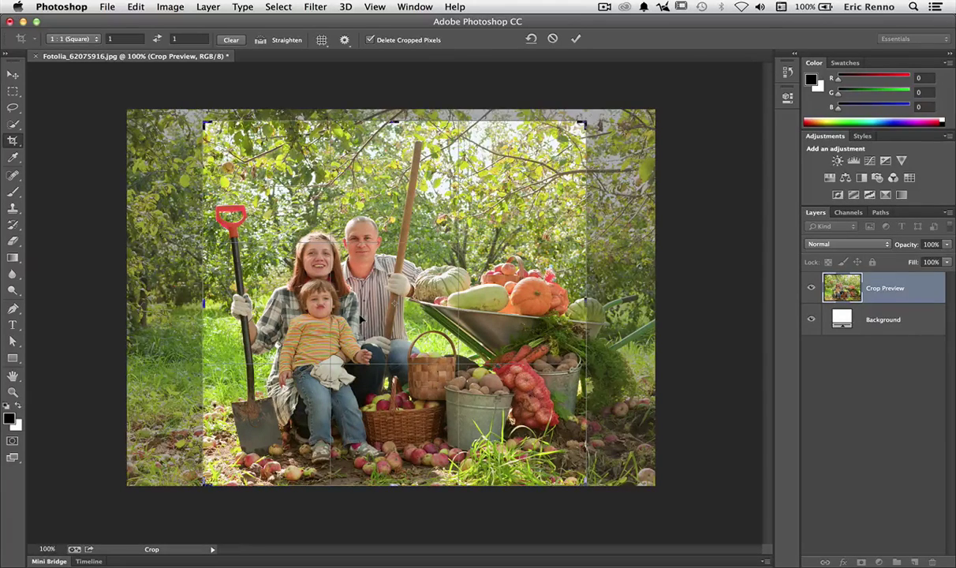
mouse_move(362, 317)
mouse_down()
mouse_move(377, 315)
mouse_move(377, 294)
mouse_move(376, 332)
mouse_move(377, 323)
mouse_up()
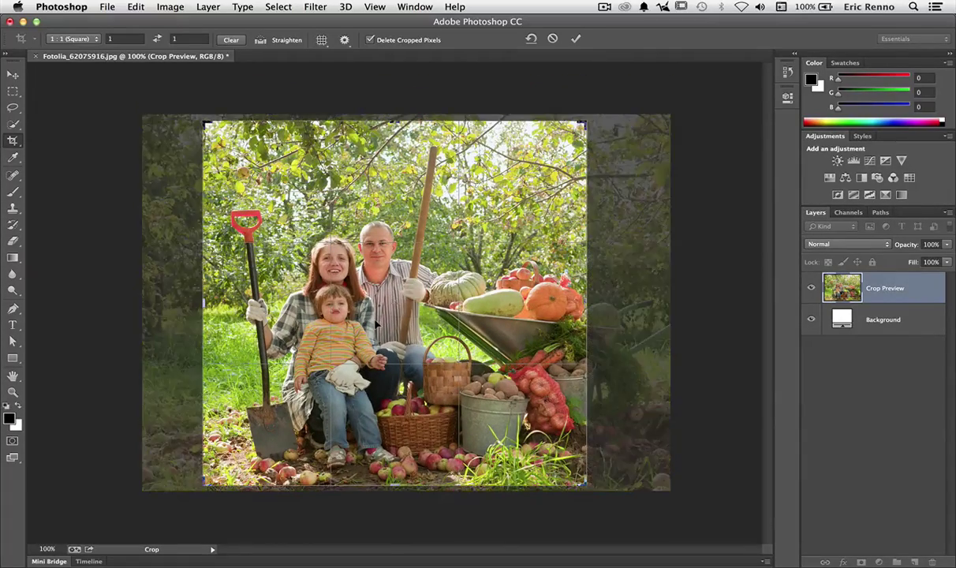
click(578, 39)
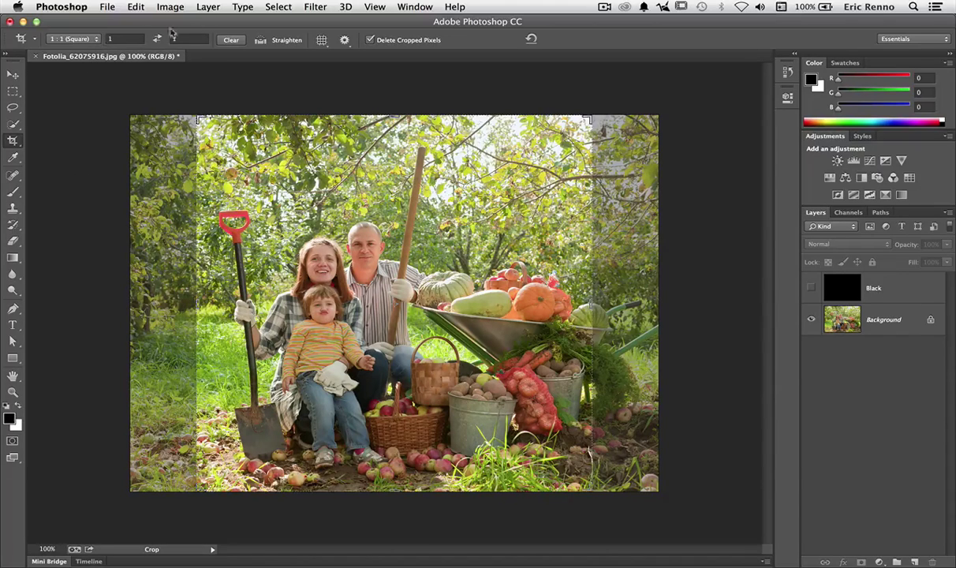
Clear the crop ratio, remove the leftover crop box, and switch to the Move tool choosing Don't Crop.
click(231, 40)
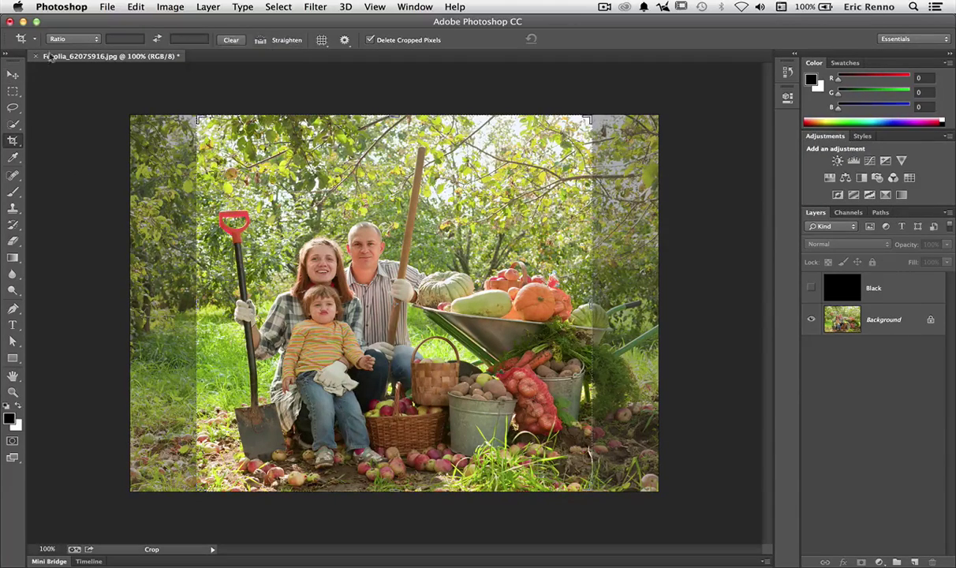
key(Escape)
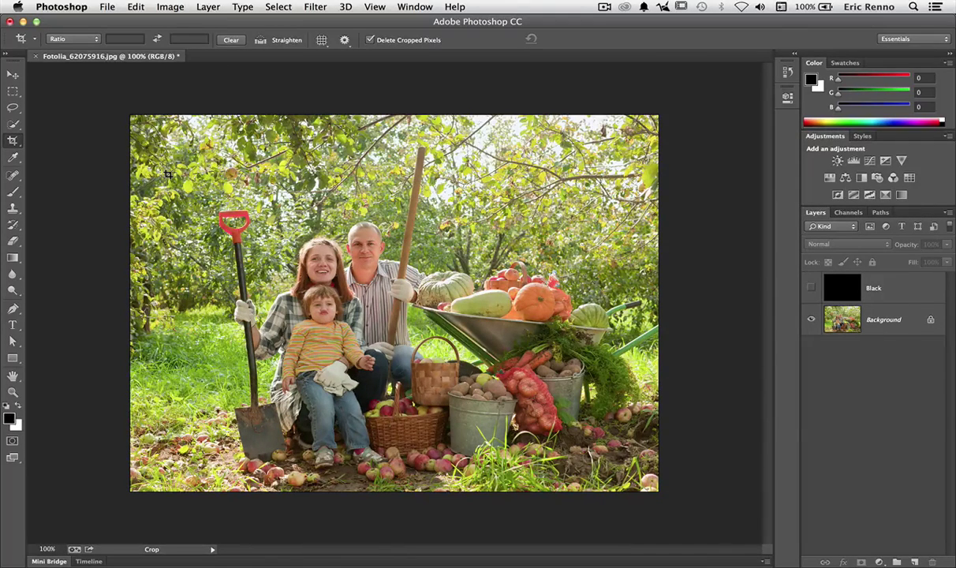
click(146, 124)
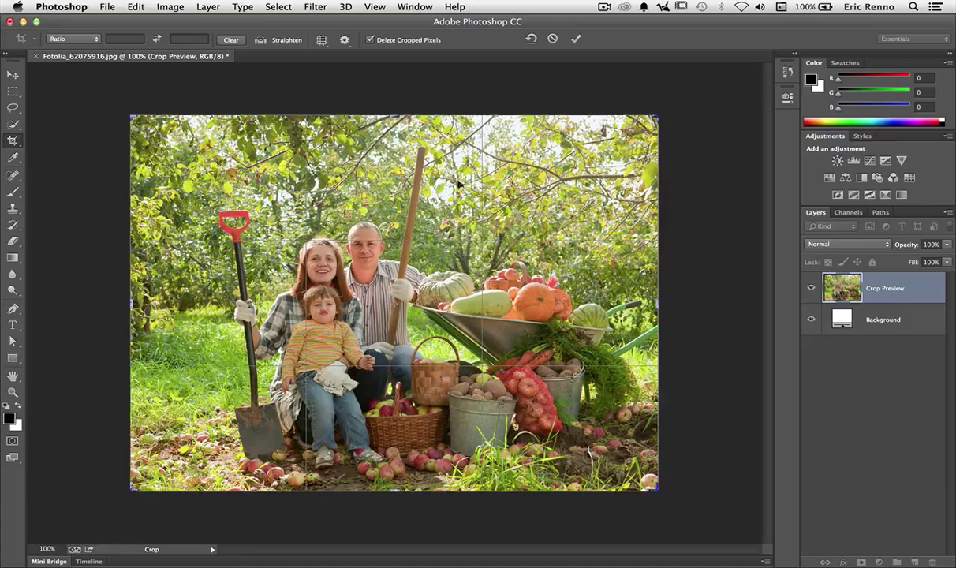
click(322, 41)
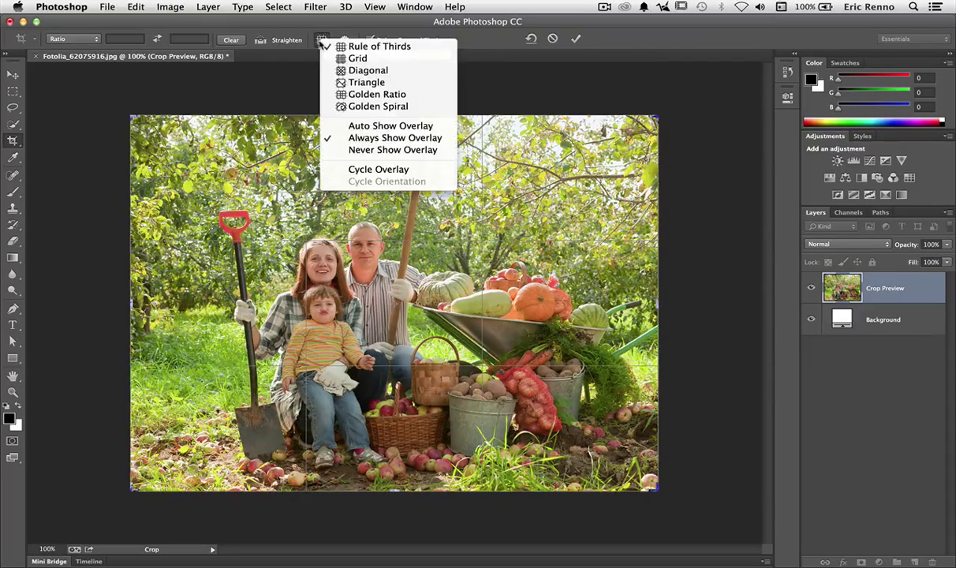
click(373, 45)
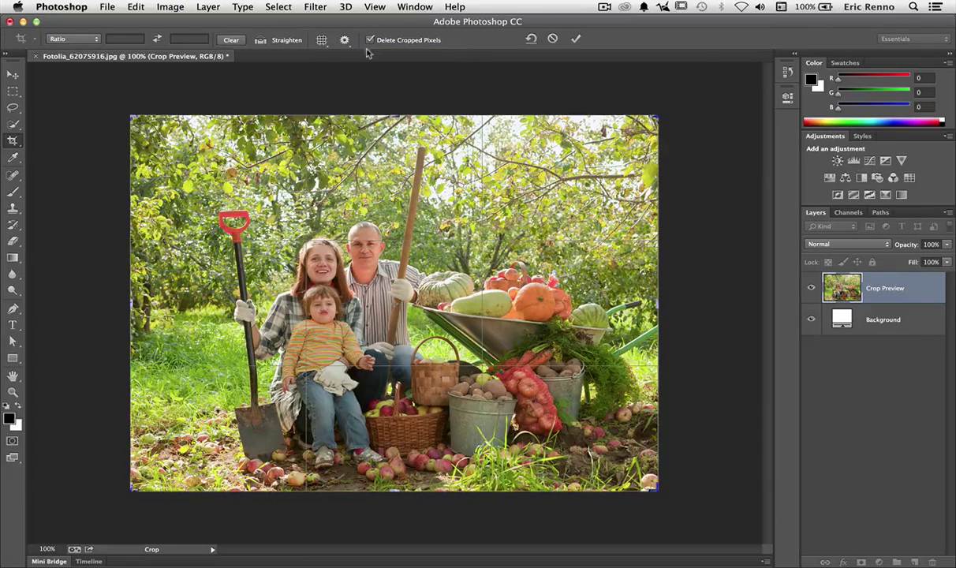
click(13, 74)
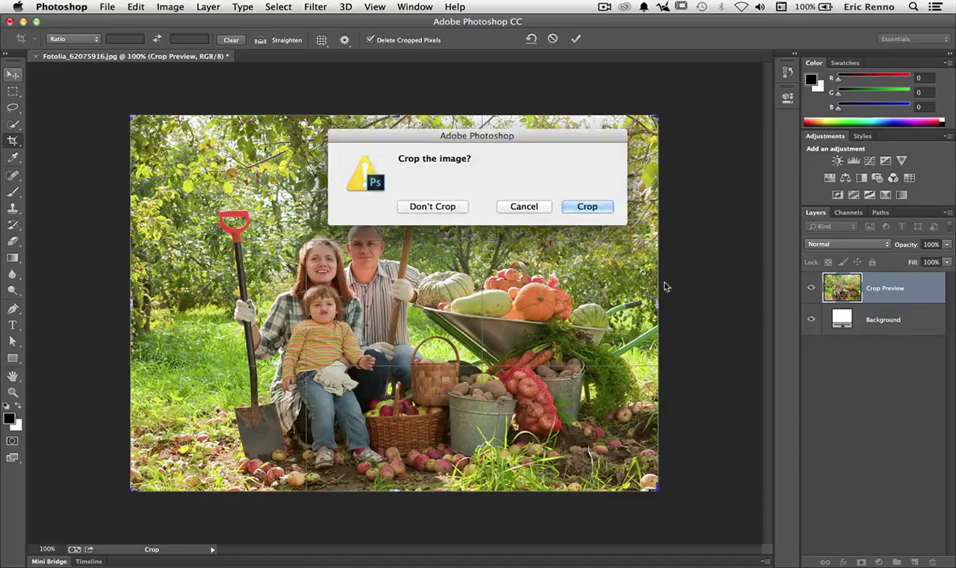
click(426, 207)
Show the Black layer and start a crop with the Grid overlay.
click(811, 288)
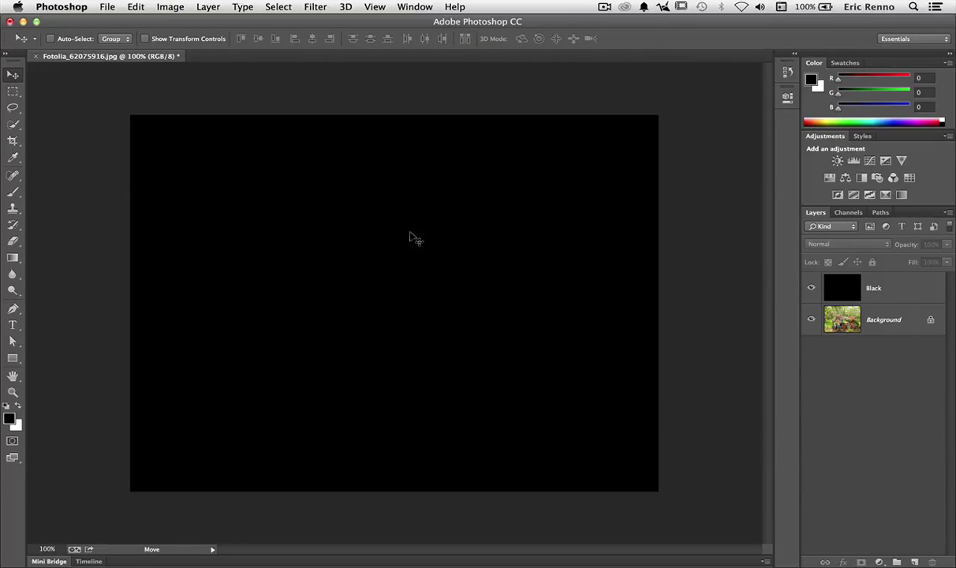
click(13, 140)
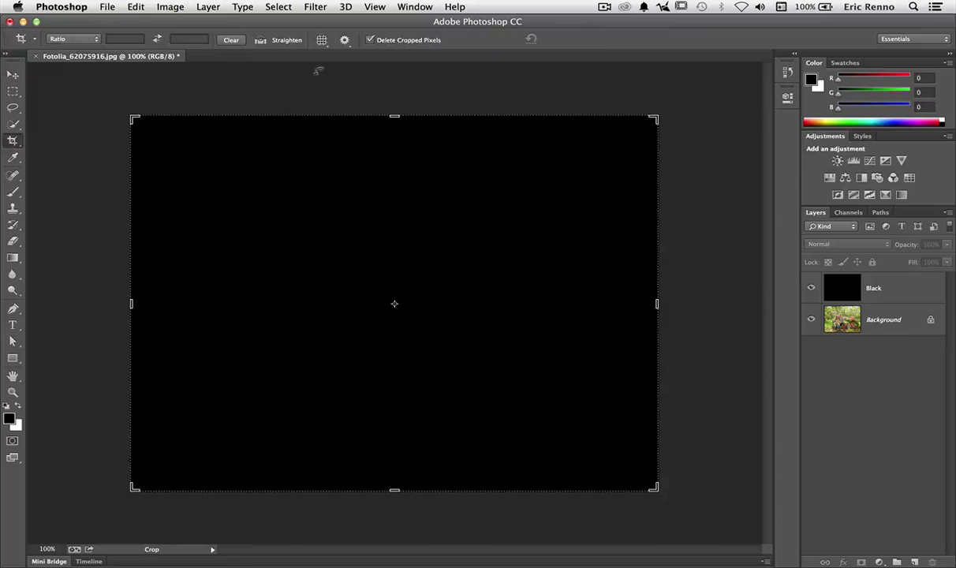
click(324, 48)
click(340, 59)
click(321, 130)
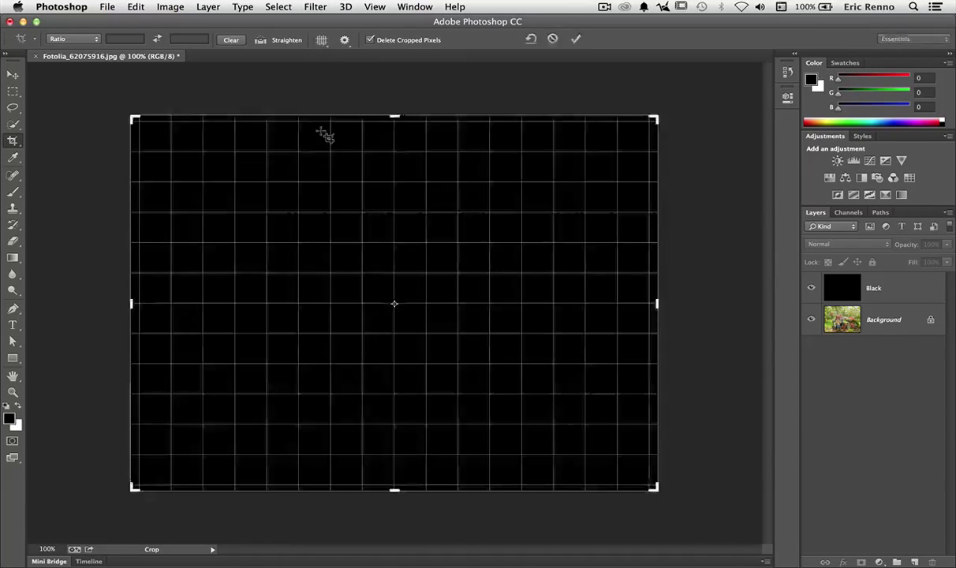
Cycle the overlay through Diagonal, Triangle, Golden Ratio and Golden Spiral, try a smaller crop, then cancel.
click(322, 41)
click(331, 72)
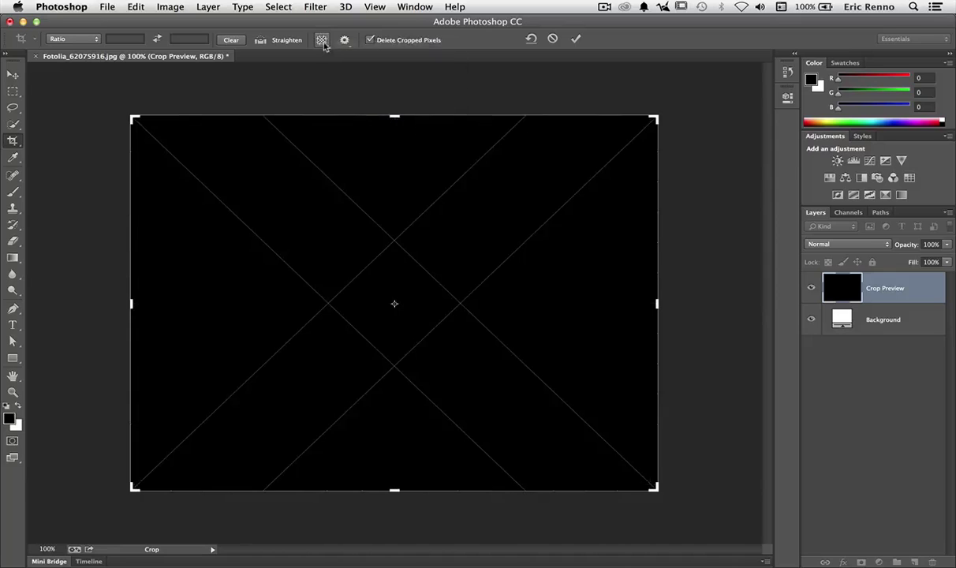
click(322, 40)
click(332, 84)
click(323, 40)
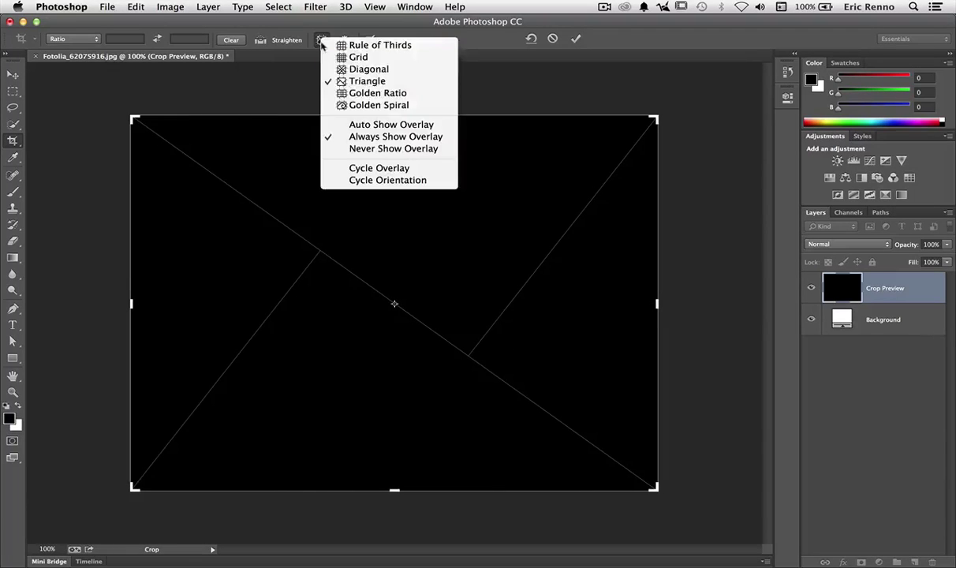
click(346, 93)
click(322, 40)
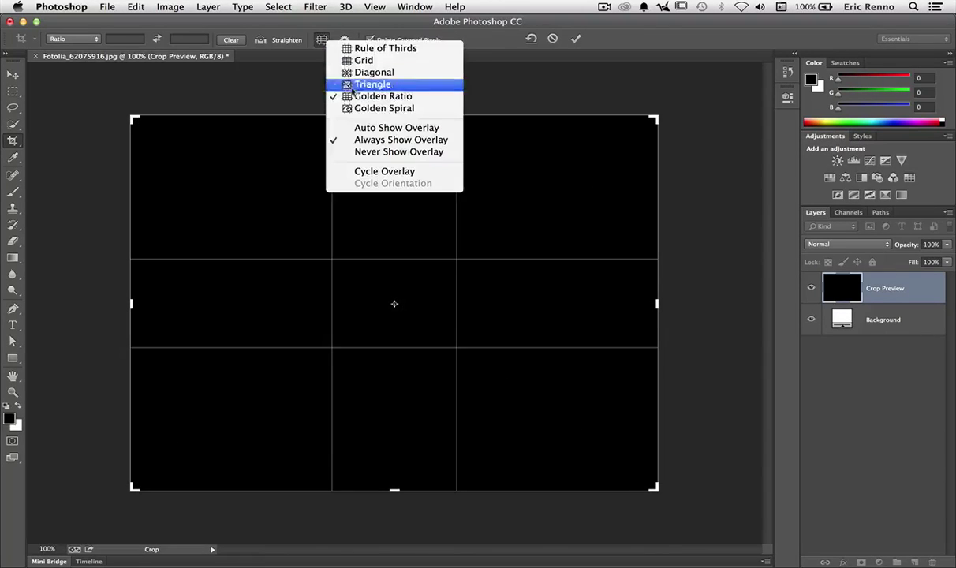
click(358, 111)
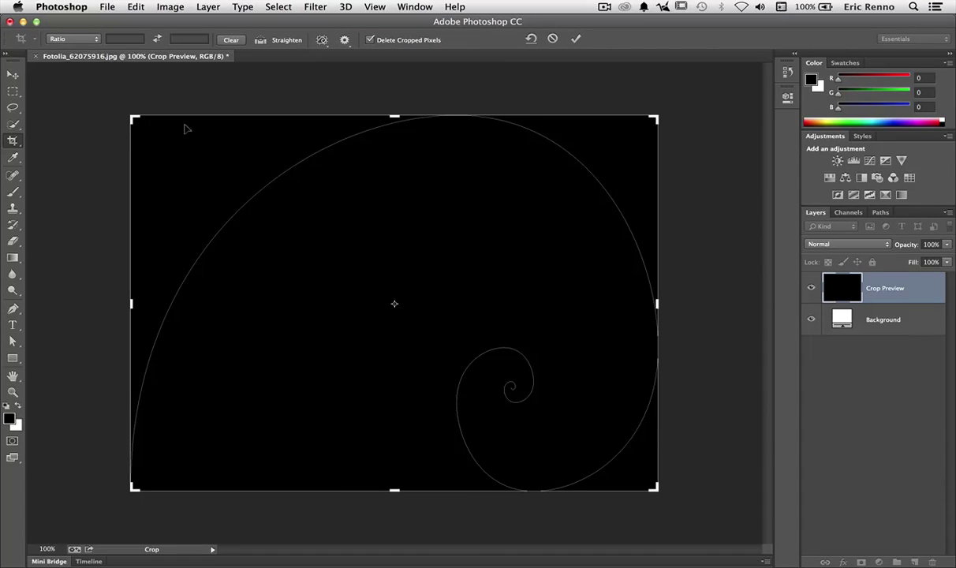
mouse_move(130, 116)
mouse_down()
mouse_move(228, 194)
mouse_move(307, 202)
mouse_move(177, 203)
mouse_move(244, 211)
mouse_move(252, 228)
mouse_move(269, 220)
mouse_move(303, 143)
mouse_move(296, 151)
mouse_move(280, 133)
mouse_move(234, 193)
mouse_move(183, 213)
mouse_move(144, 135)
mouse_up()
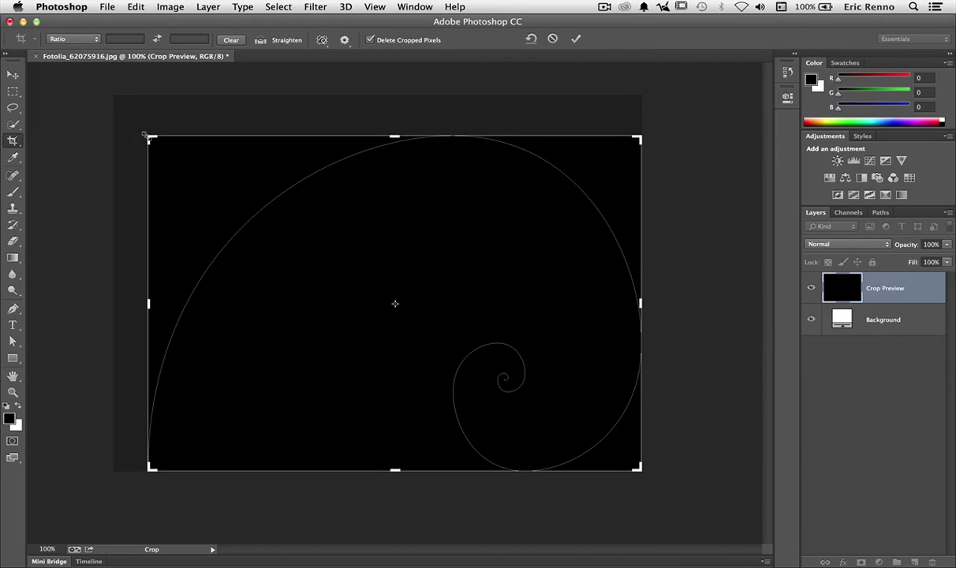
key(Escape)
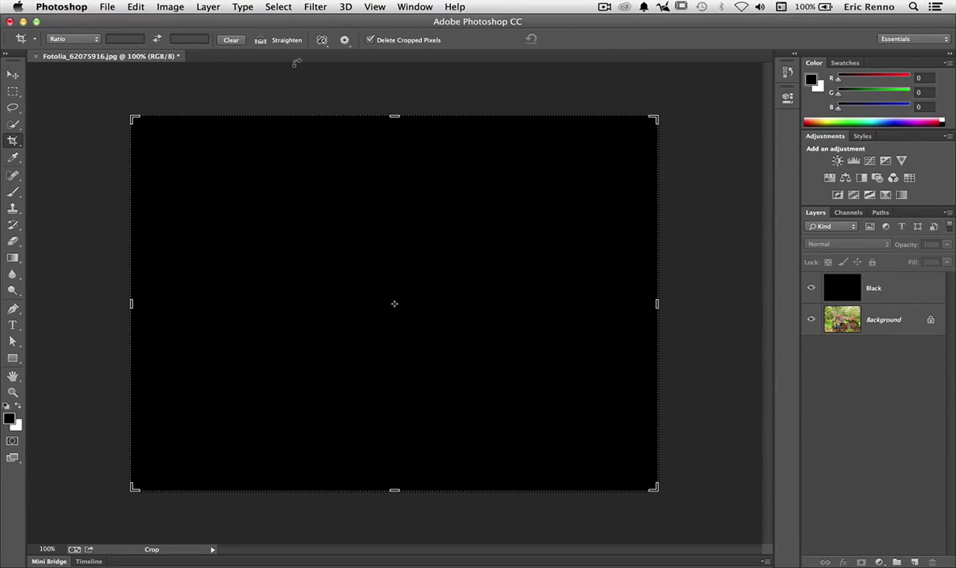
Turn on Use Classic Mode, hide the Black layer, and draw a crop box around the family on Background.
click(345, 40)
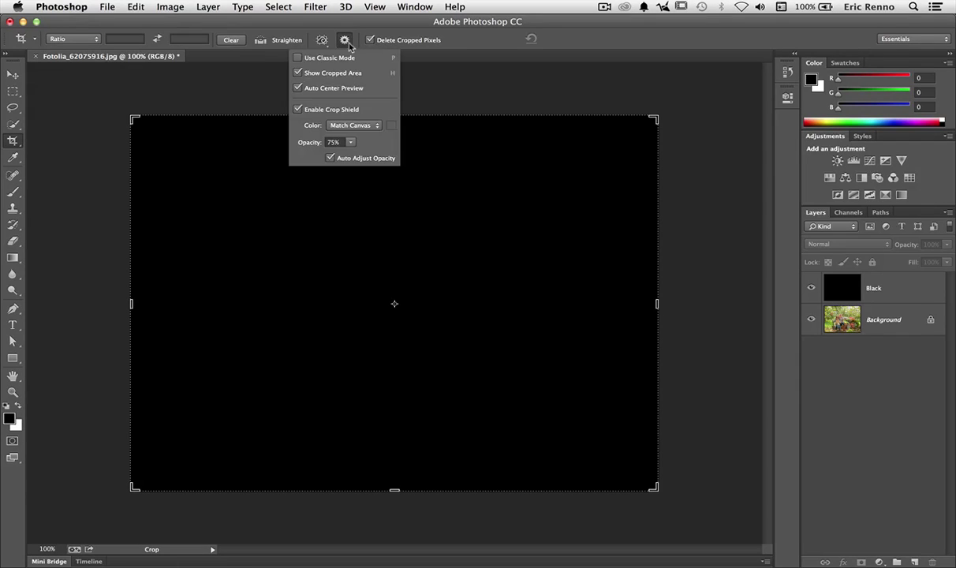
click(298, 60)
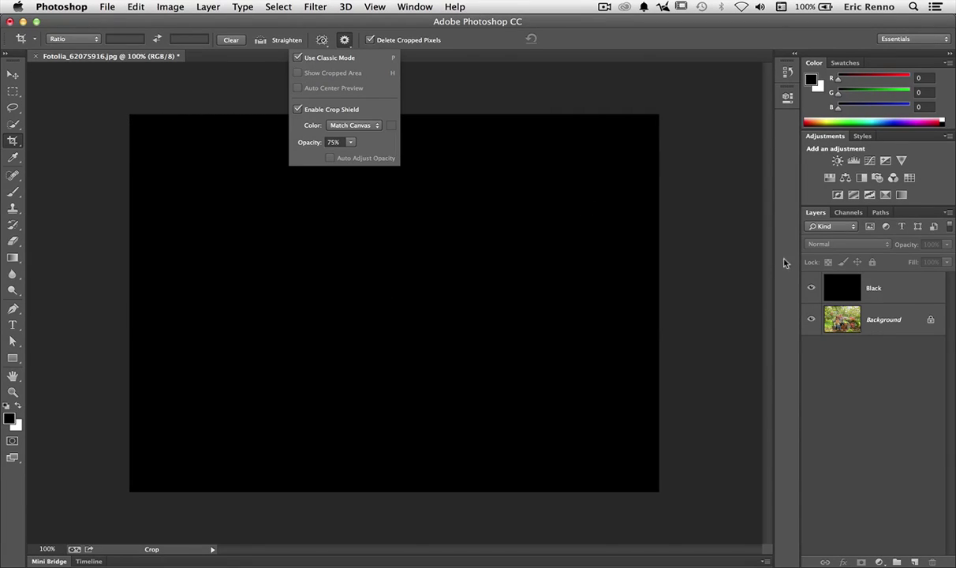
click(811, 288)
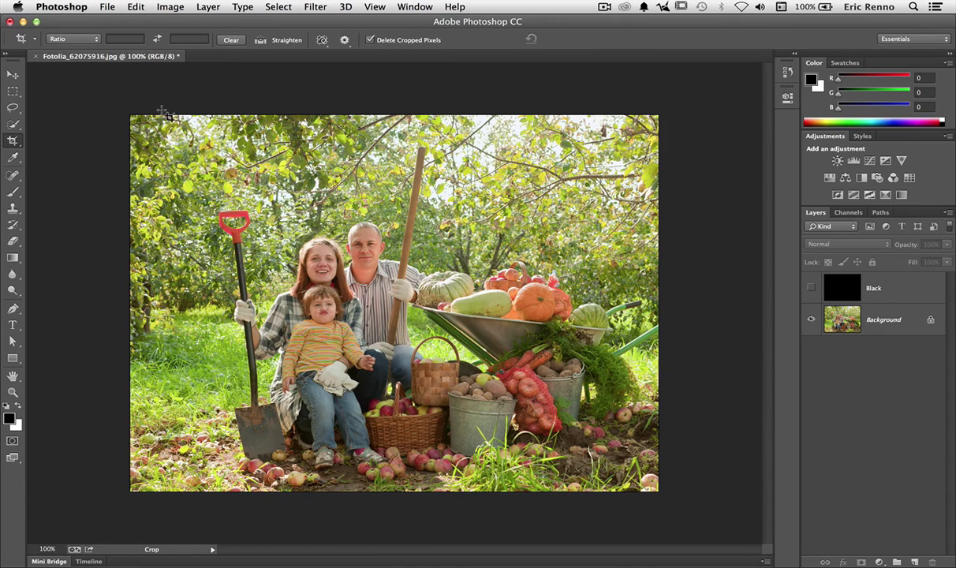
click(133, 115)
mouse_move(143, 124)
mouse_down()
mouse_move(446, 319)
mouse_move(640, 472)
mouse_move(625, 470)
mouse_move(643, 465)
mouse_move(645, 400)
mouse_move(608, 315)
mouse_move(582, 409)
mouse_move(533, 436)
mouse_move(552, 453)
mouse_move(543, 460)
mouse_move(540, 433)
mouse_move(551, 418)
mouse_move(571, 417)
mouse_up()
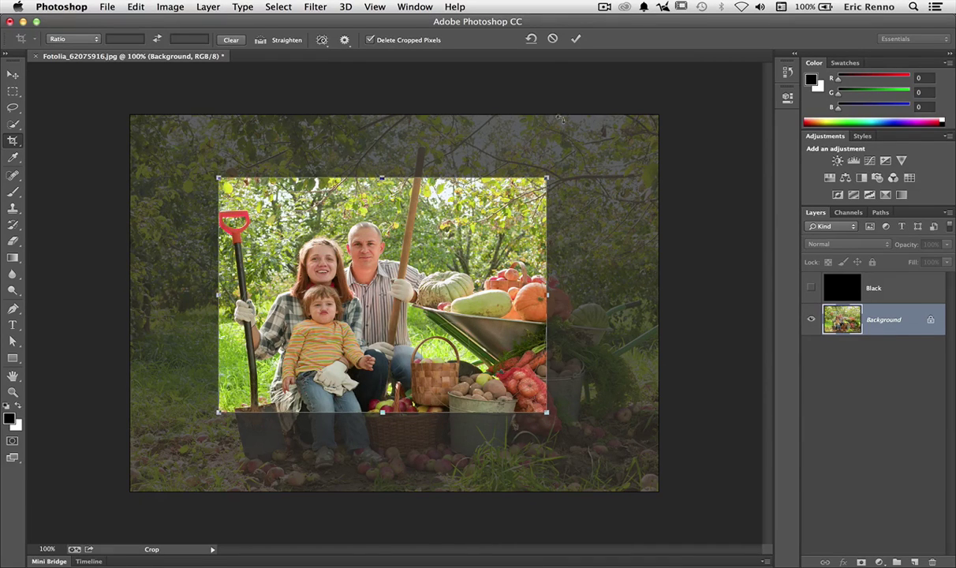
Cancel the crop, turn off Use Classic Mode, and shrink the crop box from its top-left corner.
key(Escape)
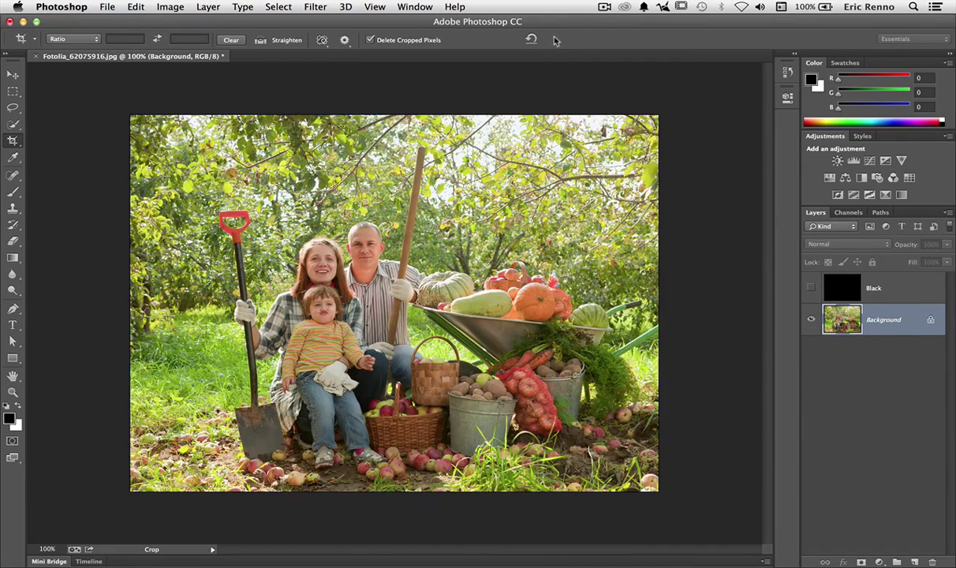
click(344, 40)
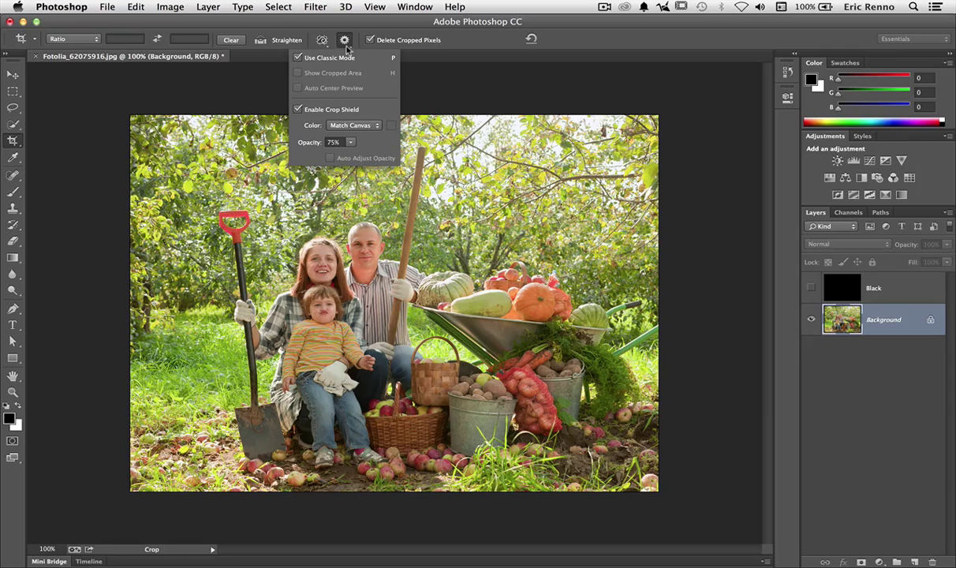
click(298, 58)
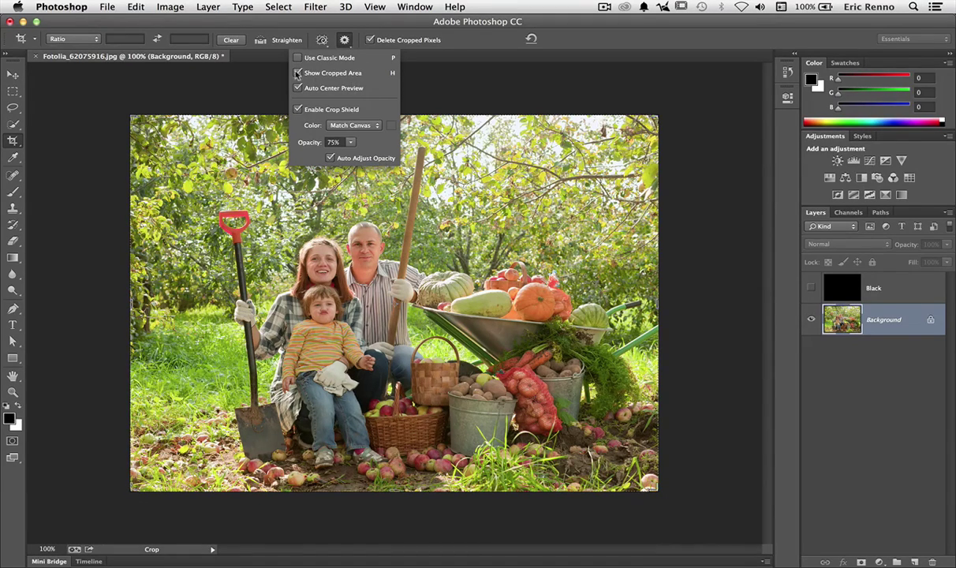
click(126, 112)
mouse_move(126, 112)
mouse_down()
mouse_move(162, 124)
mouse_move(180, 149)
mouse_move(241, 156)
mouse_move(233, 191)
mouse_move(115, 120)
mouse_move(139, 123)
mouse_up()
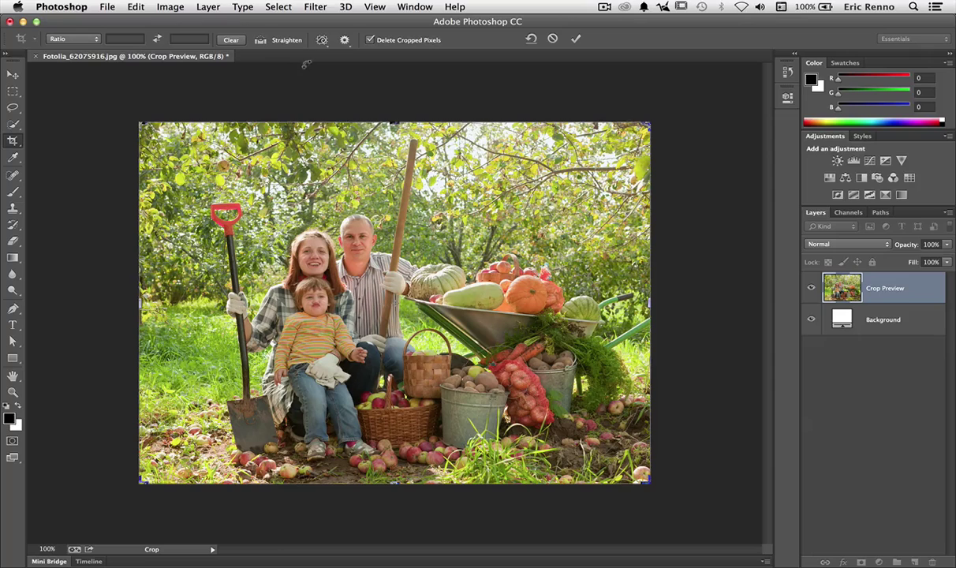
Enable Show Cropped Area, reframe the crop around the family, and keep Auto Center Preview on.
click(344, 39)
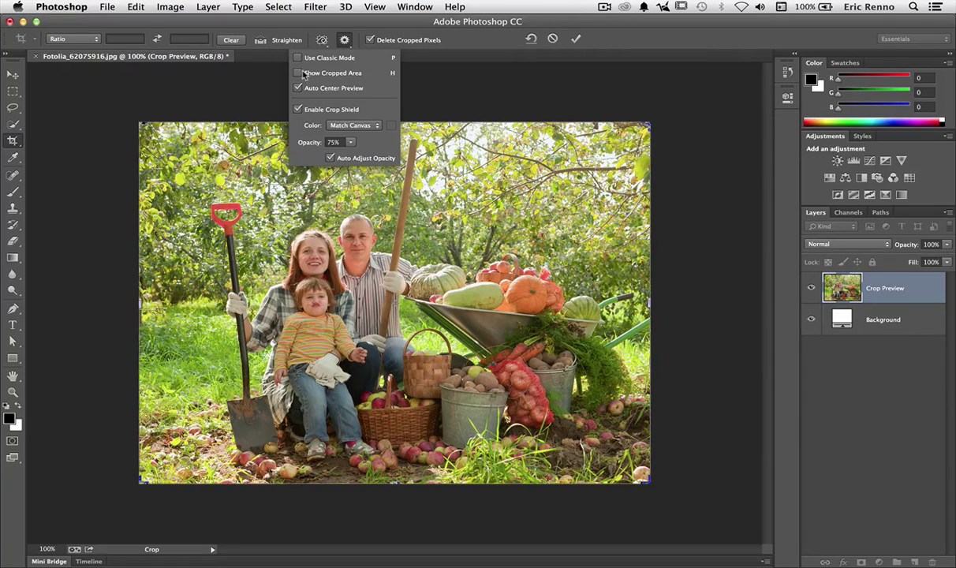
click(302, 73)
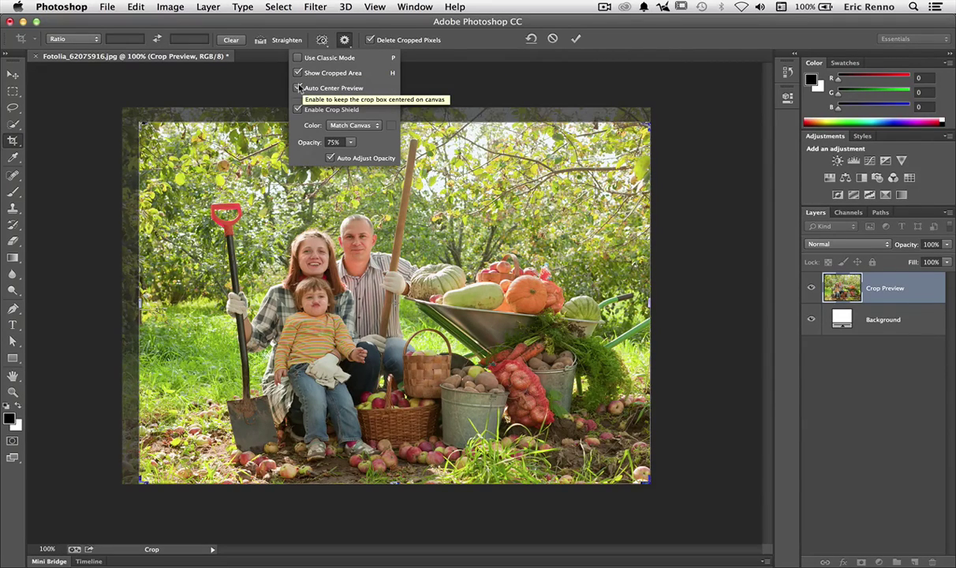
click(298, 88)
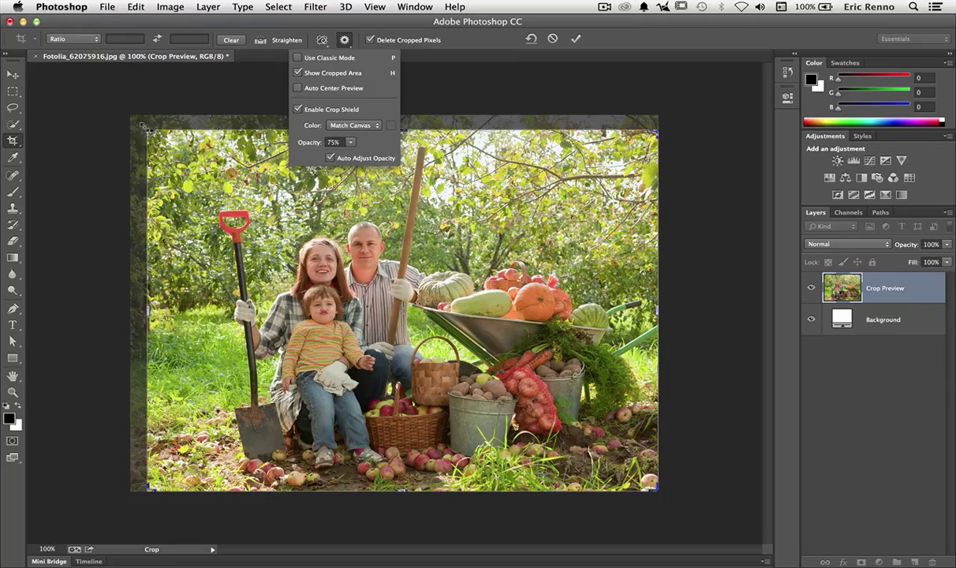
drag(147, 130, 332, 276)
drag(471, 360, 570, 419)
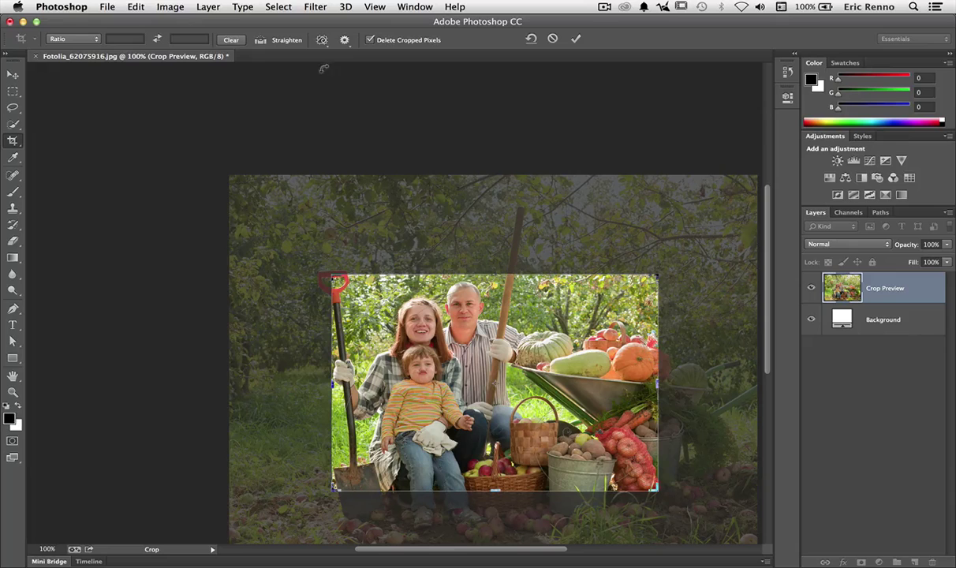
click(344, 39)
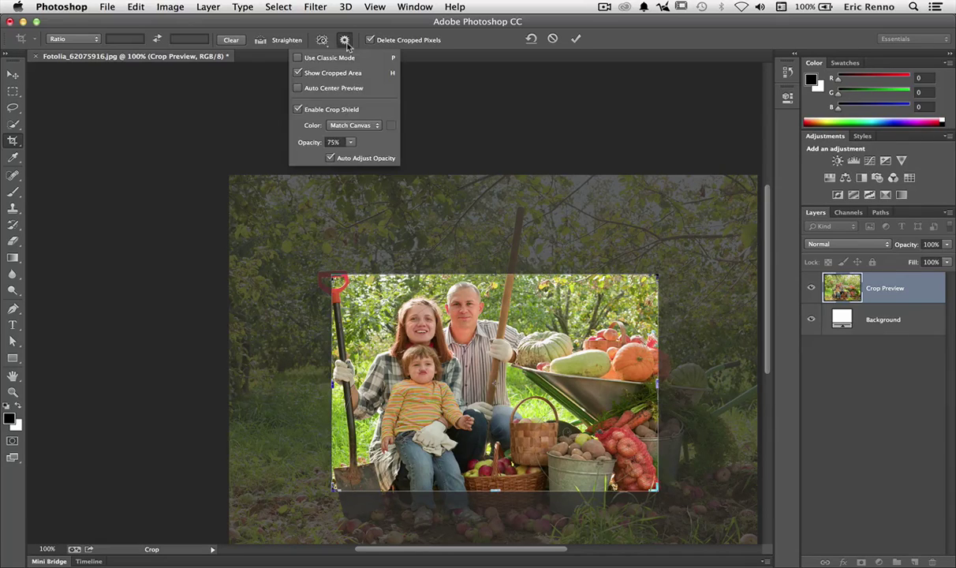
click(298, 88)
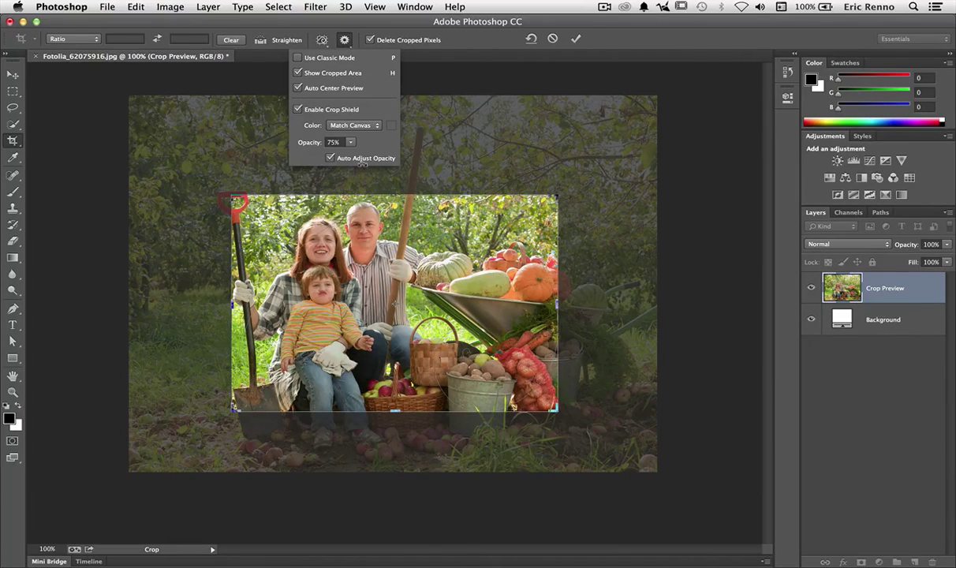
Turn the crop shield off, resize the crop around the family, then turn the shield back on.
click(299, 109)
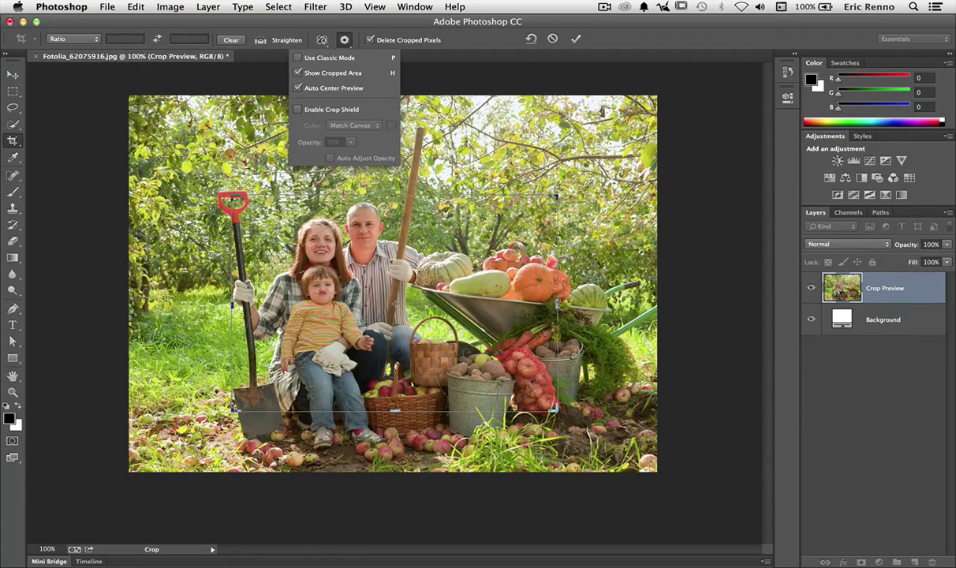
drag(221, 390, 249, 389)
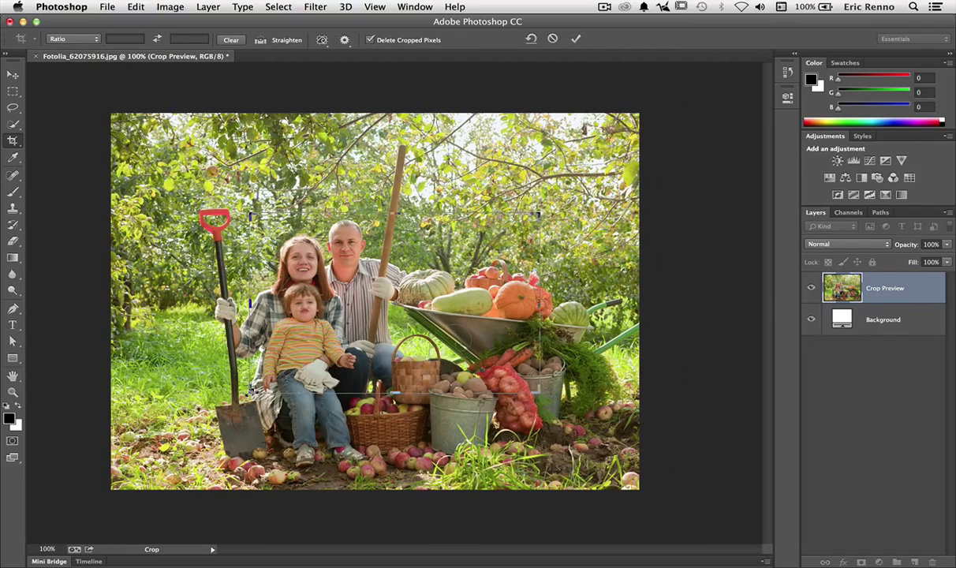
click(344, 40)
click(298, 109)
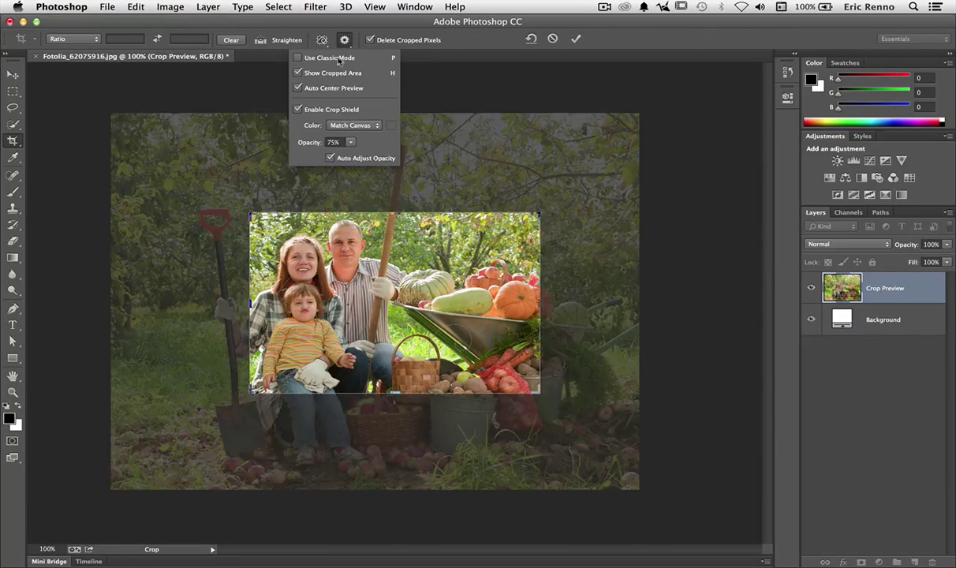
Set the crop shield colour to a custom deep blue.
click(372, 126)
click(371, 136)
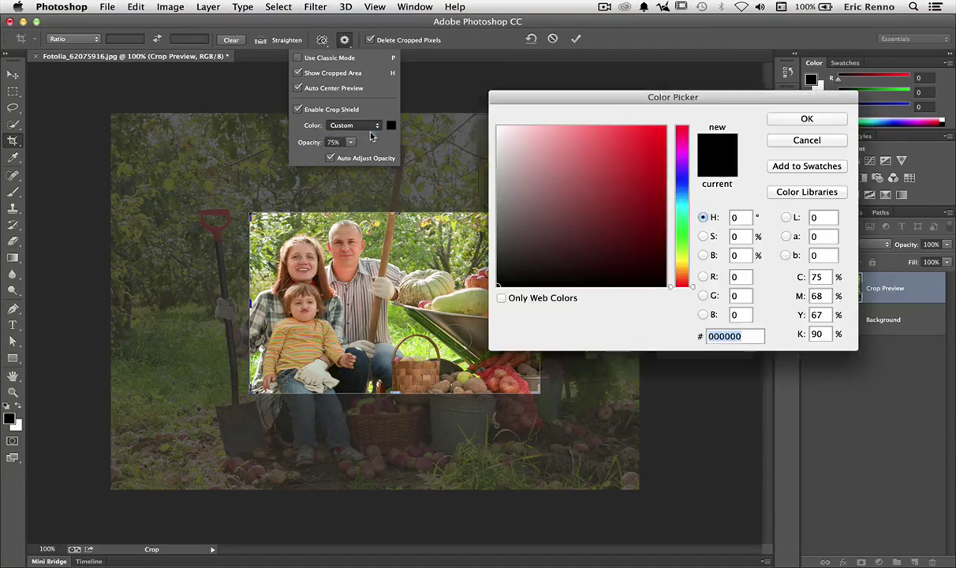
click(684, 180)
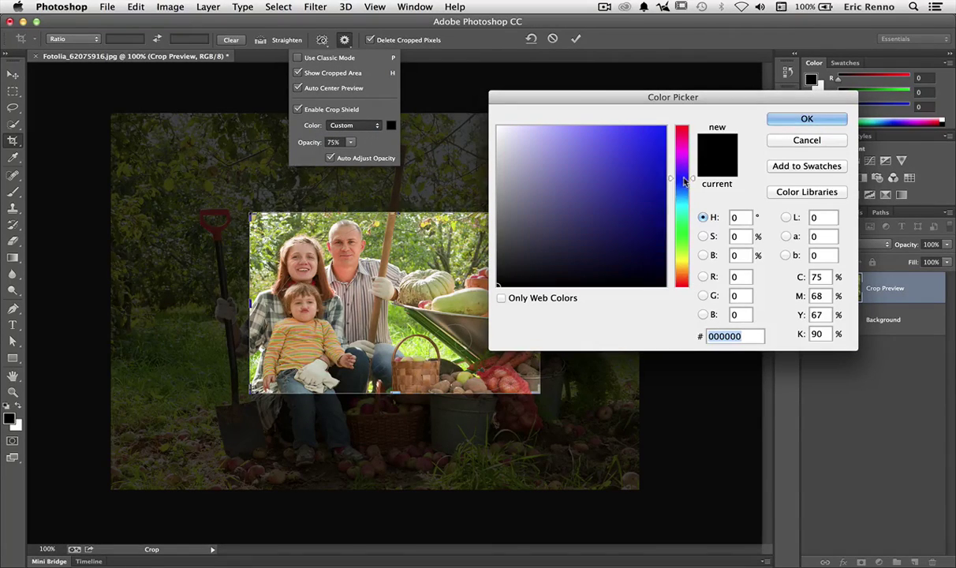
click(656, 183)
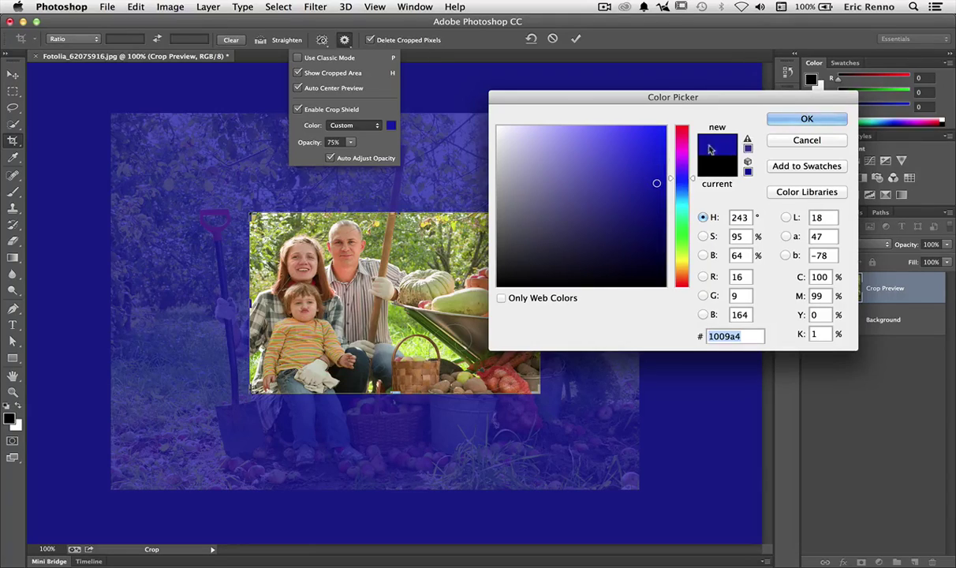
click(807, 119)
click(515, 202)
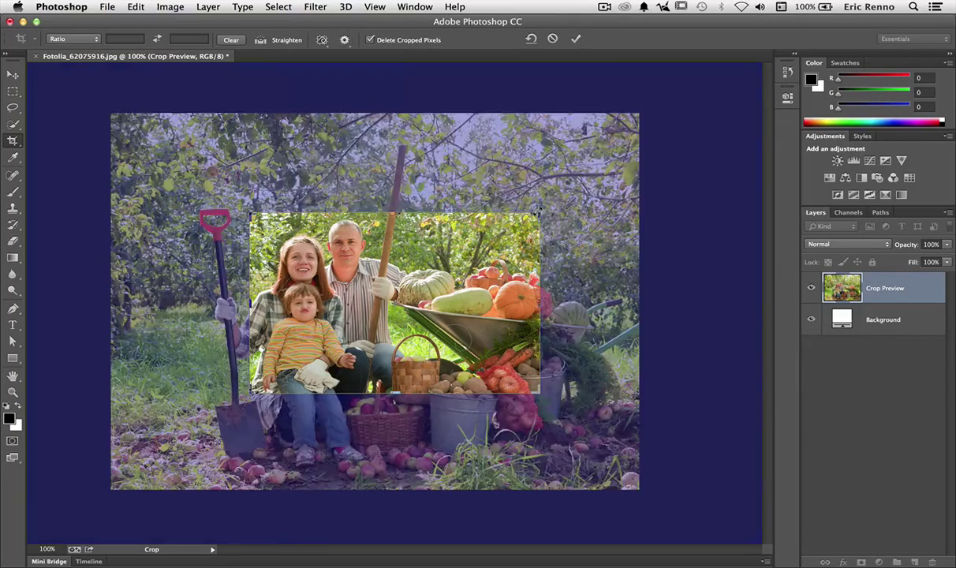
Cancel the trial crop and set the shield colour to Match Canvas.
mouse_move(537, 213)
mouse_down()
mouse_move(559, 170)
mouse_move(547, 195)
mouse_up()
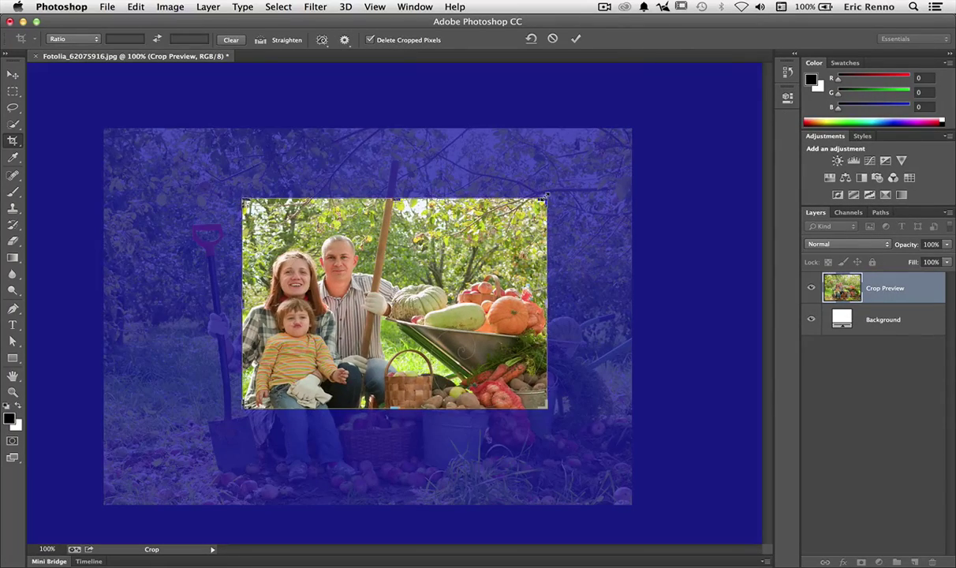
click(553, 39)
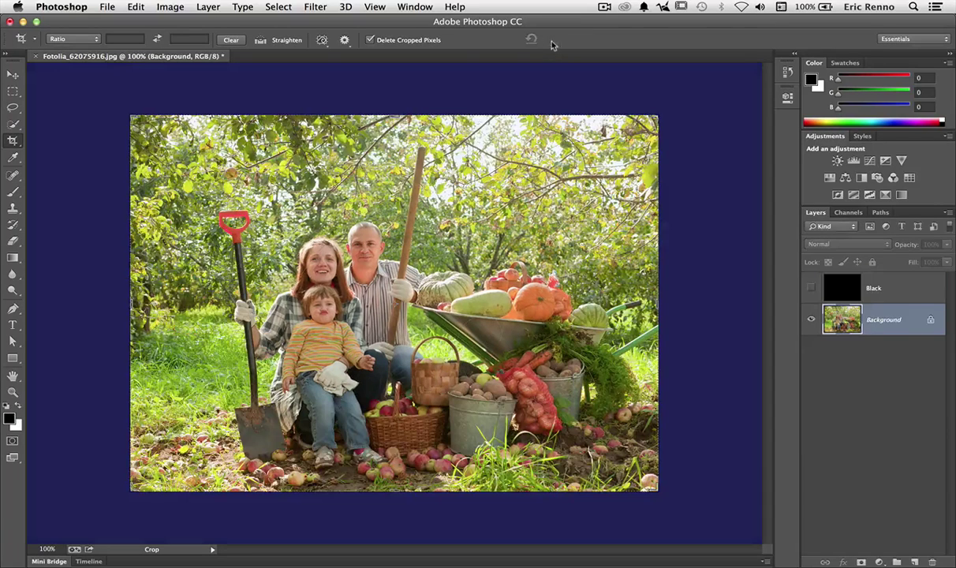
click(345, 39)
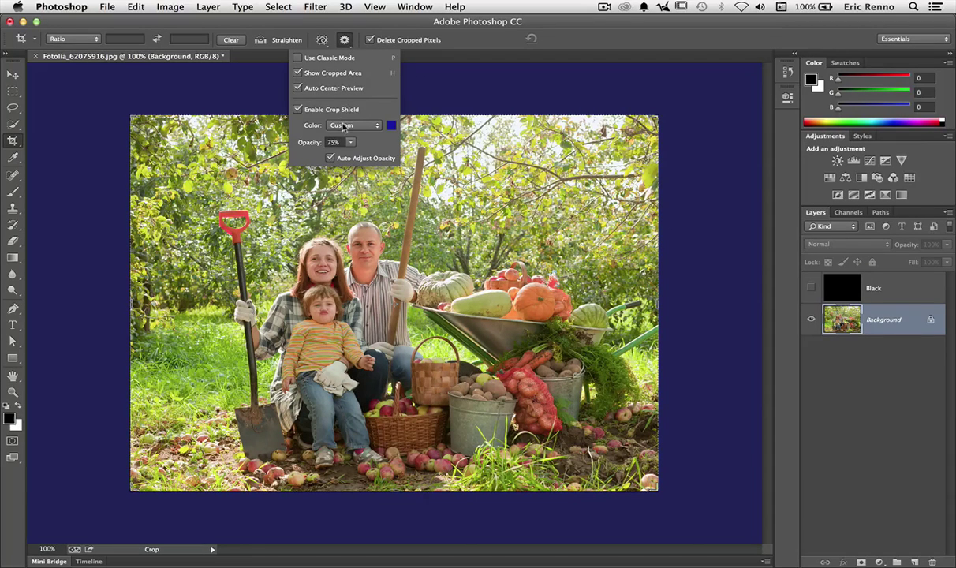
click(341, 126)
click(345, 116)
click(321, 38)
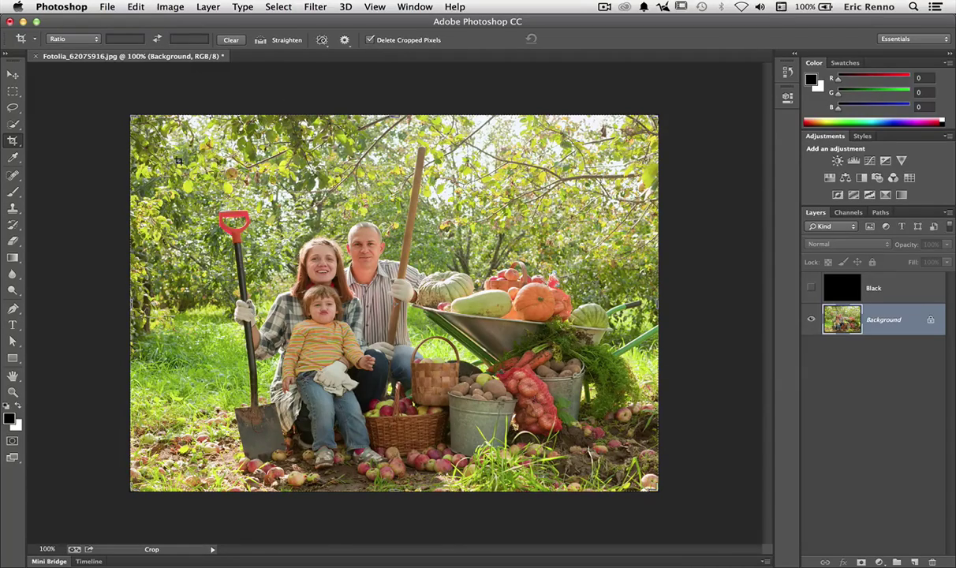
drag(131, 116, 200, 167)
click(579, 43)
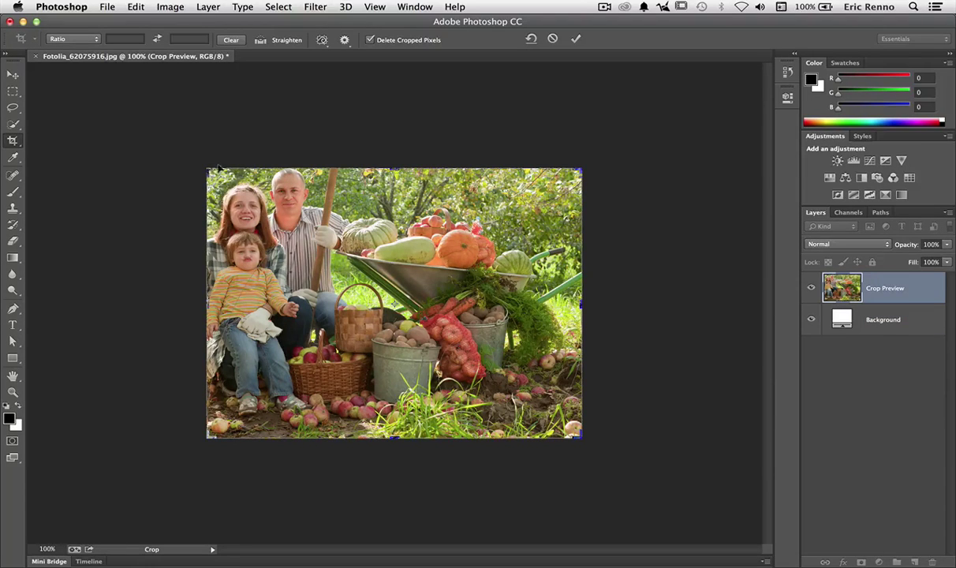
drag(202, 161, 168, 144)
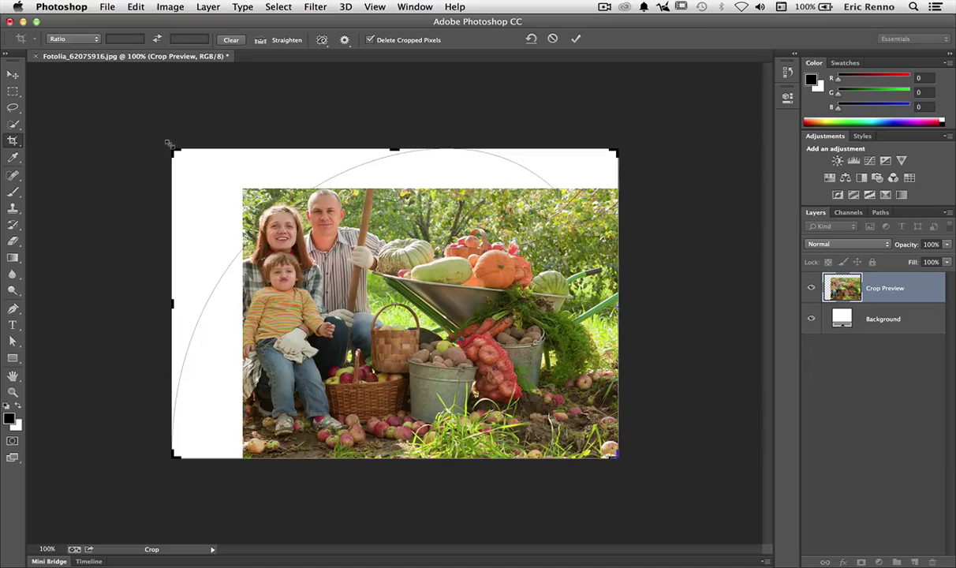
key(Escape)
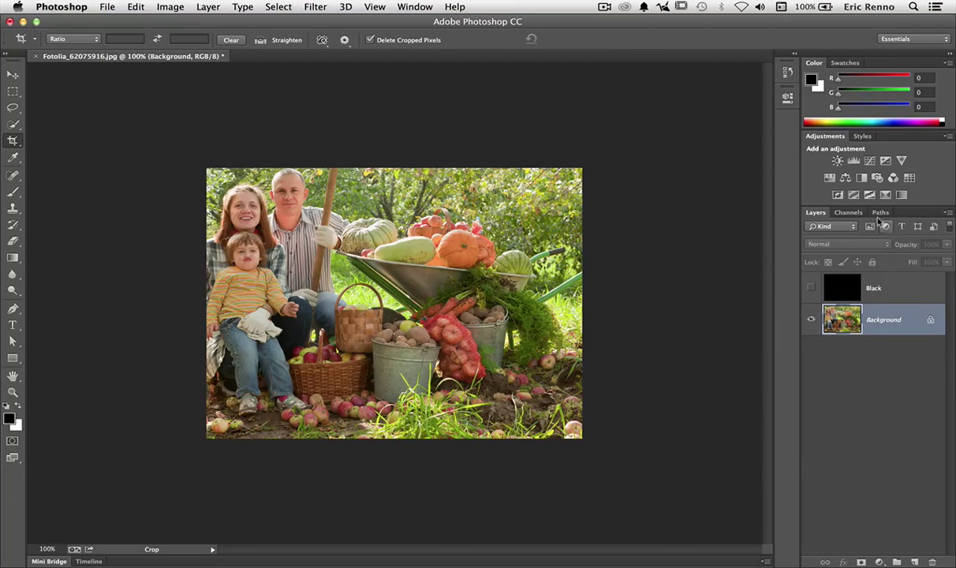
click(888, 286)
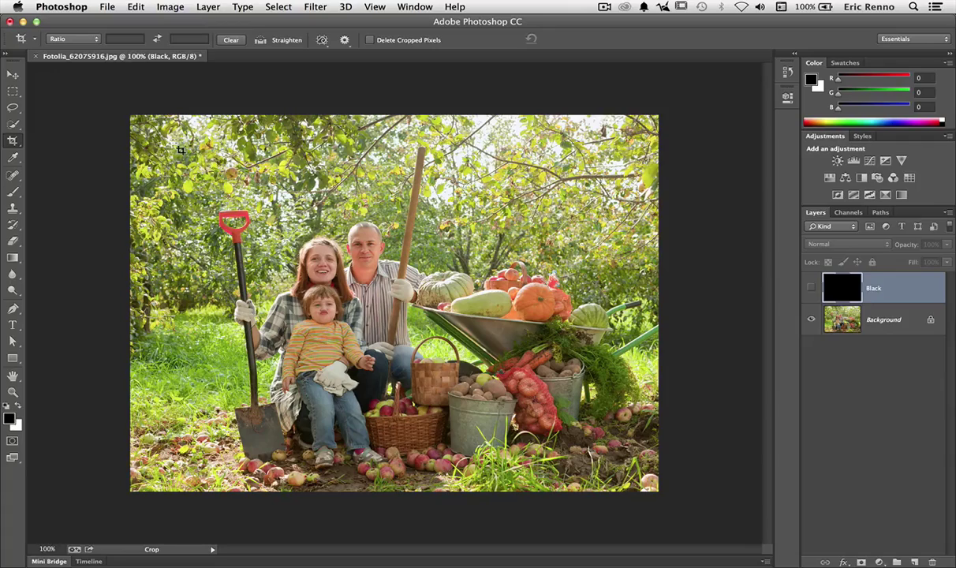
Apply a trial crop trimmed from the top-left corner, then undo it.
click(132, 116)
drag(130, 112, 196, 155)
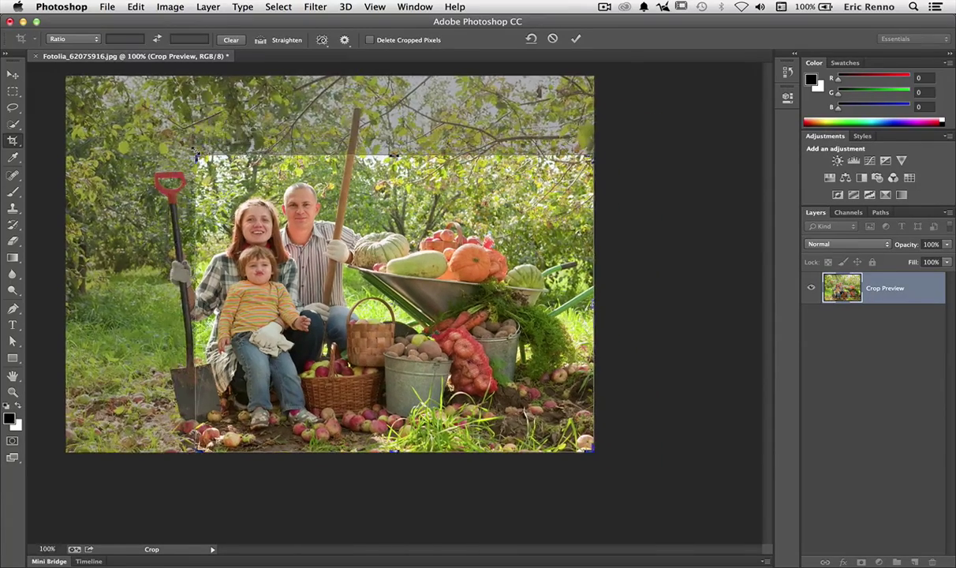
click(577, 39)
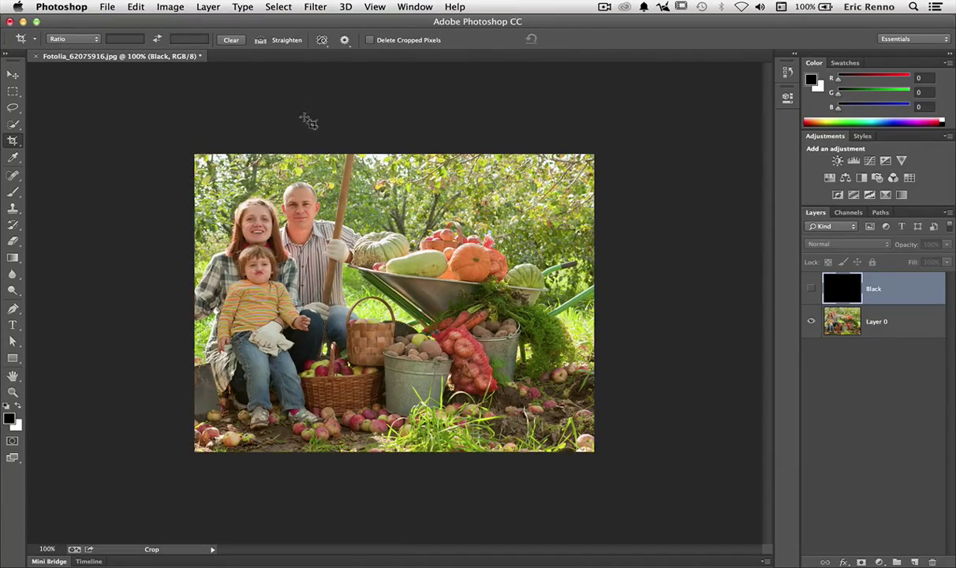
key(super+z)
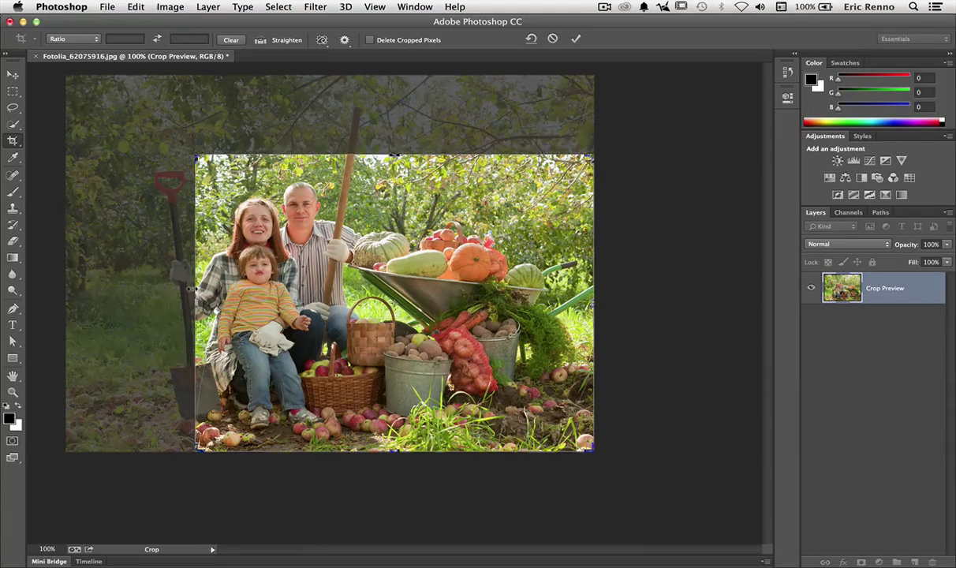
Reframe the crop wider on the left and higher at the top, then commit it.
drag(190, 289, 163, 289)
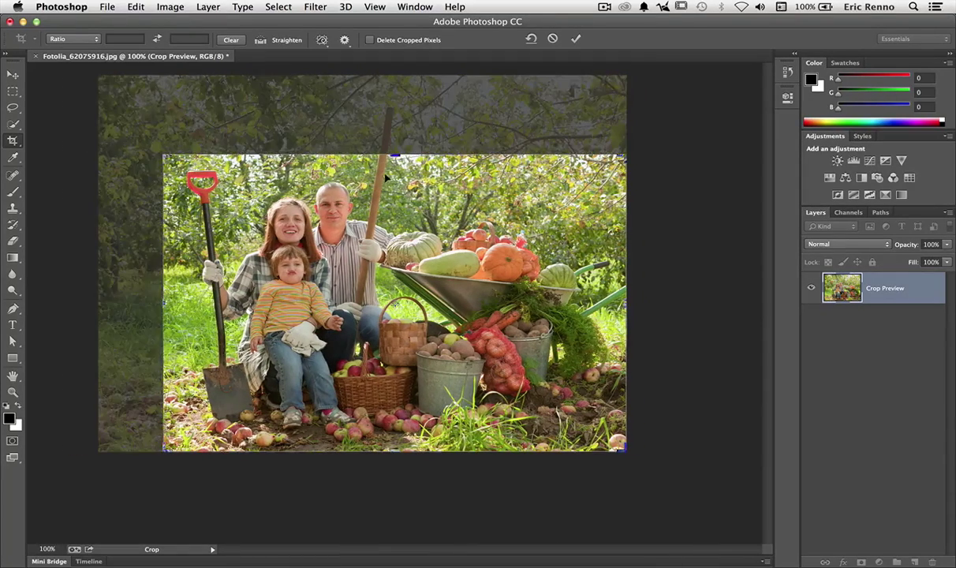
drag(393, 155, 392, 124)
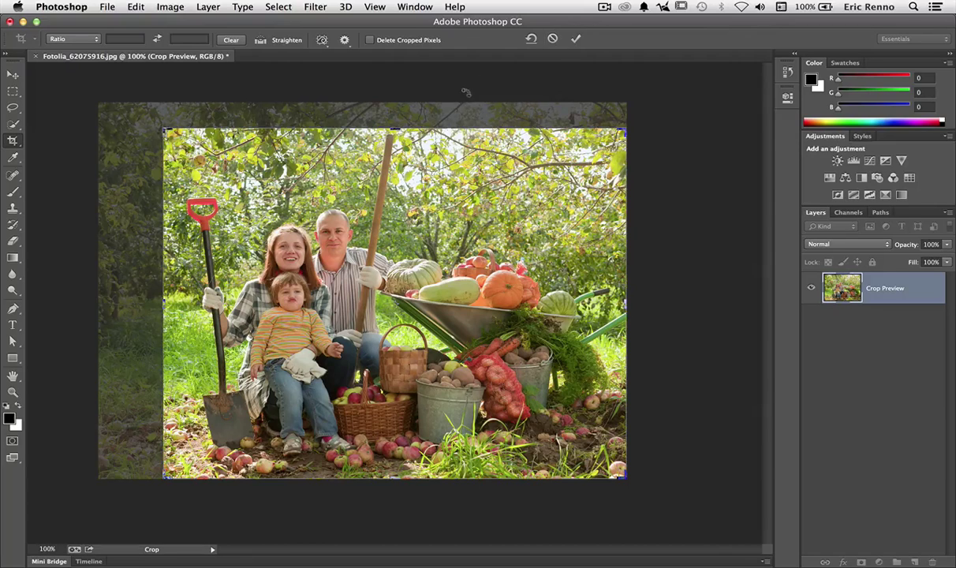
drag(399, 130, 393, 124)
drag(156, 299, 167, 299)
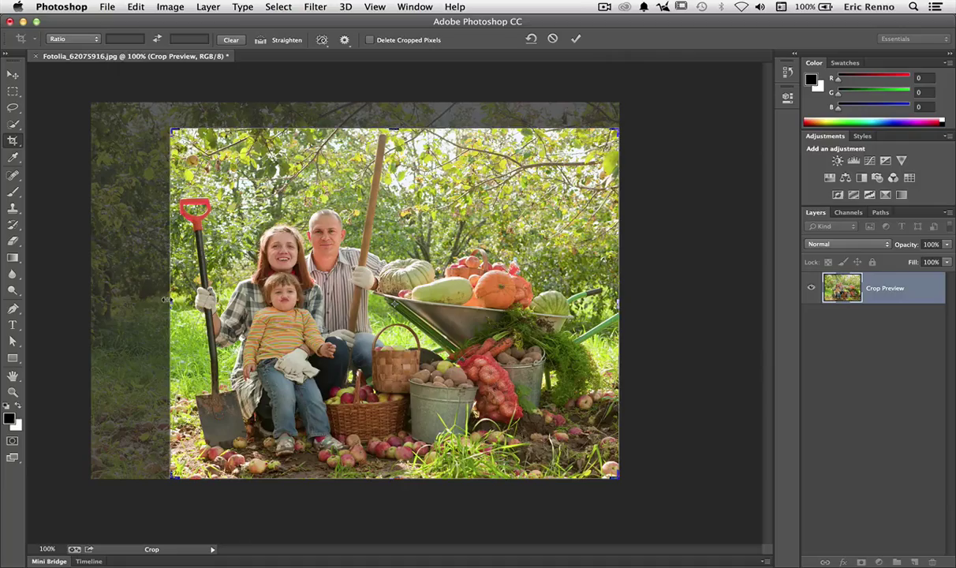
click(576, 39)
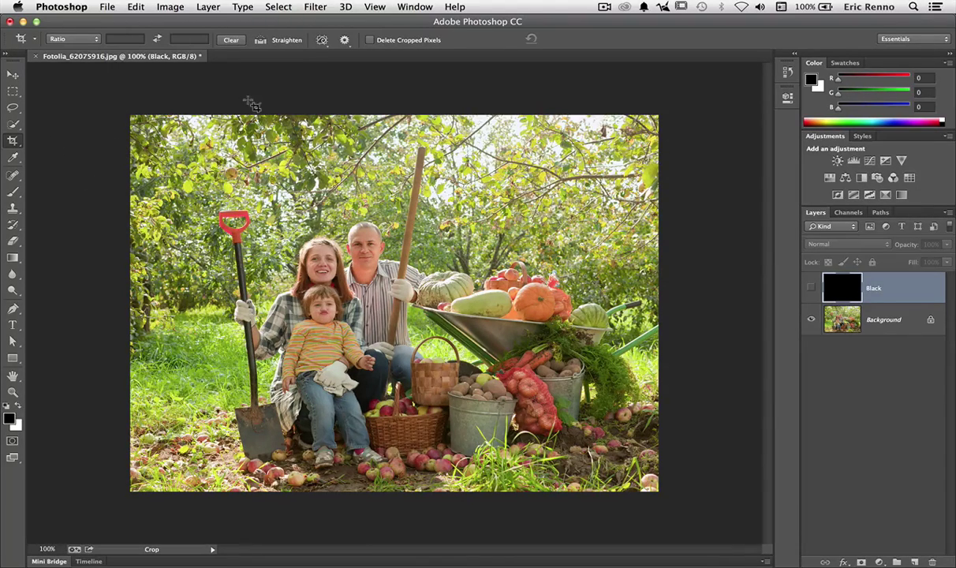
Set the crop overlay to Rule of Thirds.
click(321, 39)
click(320, 43)
click(346, 40)
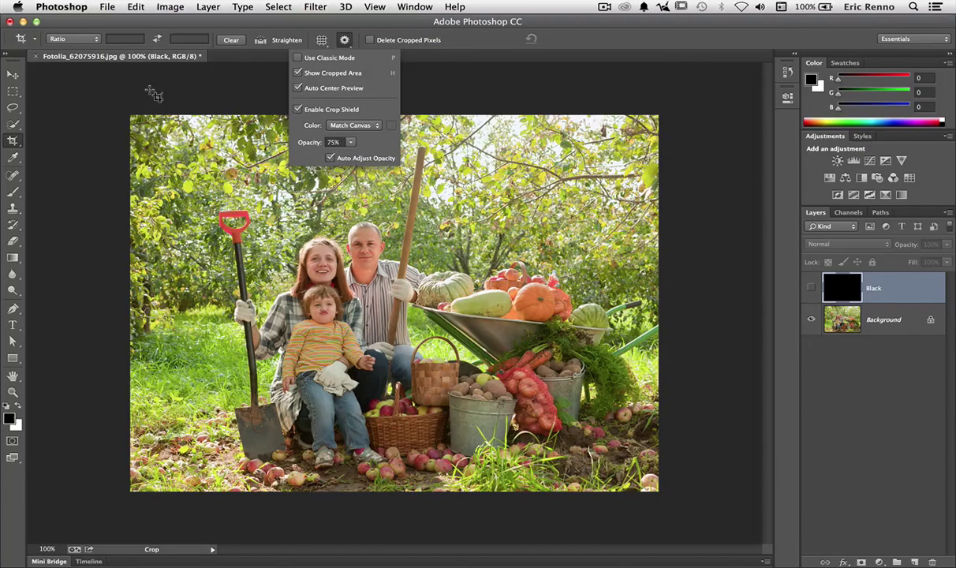
click(14, 140)
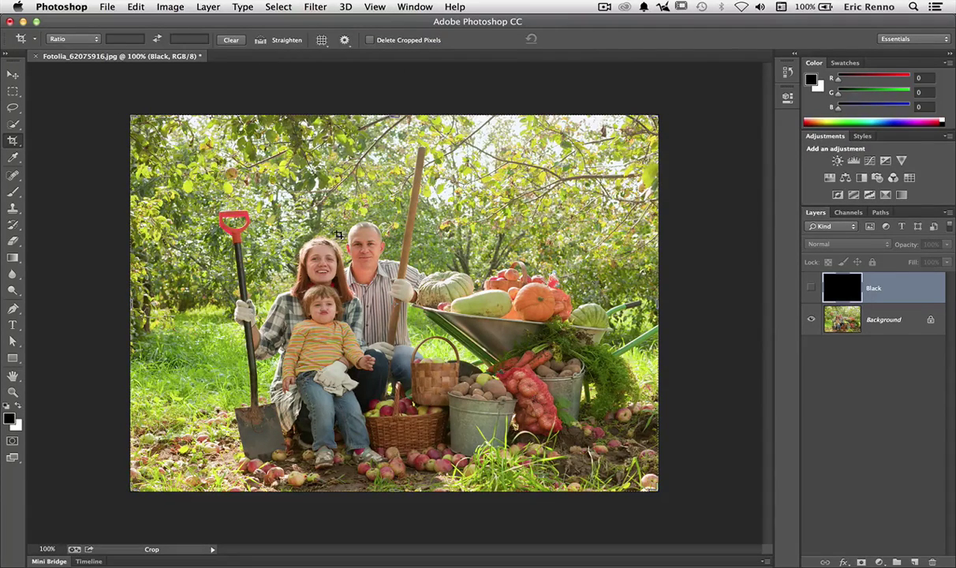
Trim the crop at left and top, extend it past the photo's bottom-right, and commit.
click(358, 251)
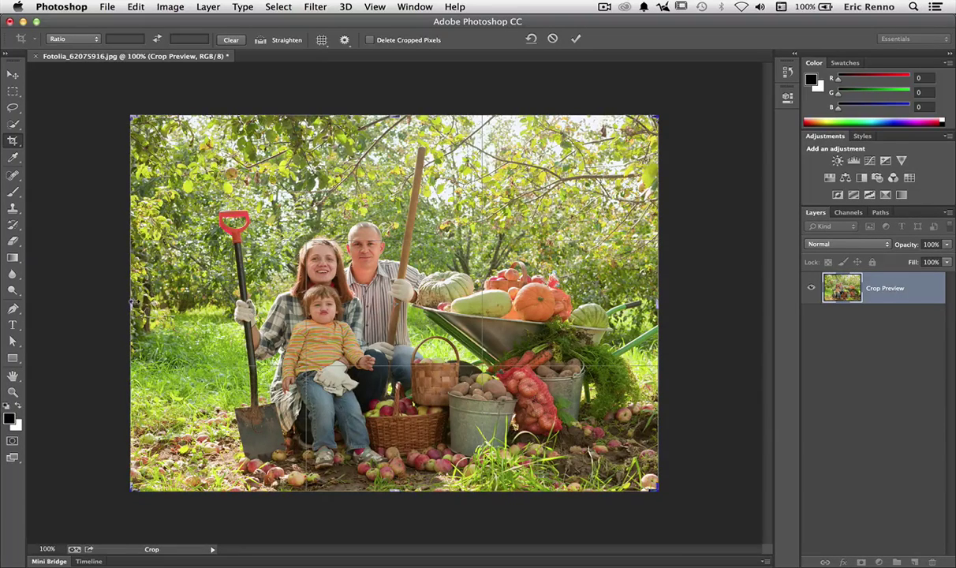
drag(127, 301, 202, 284)
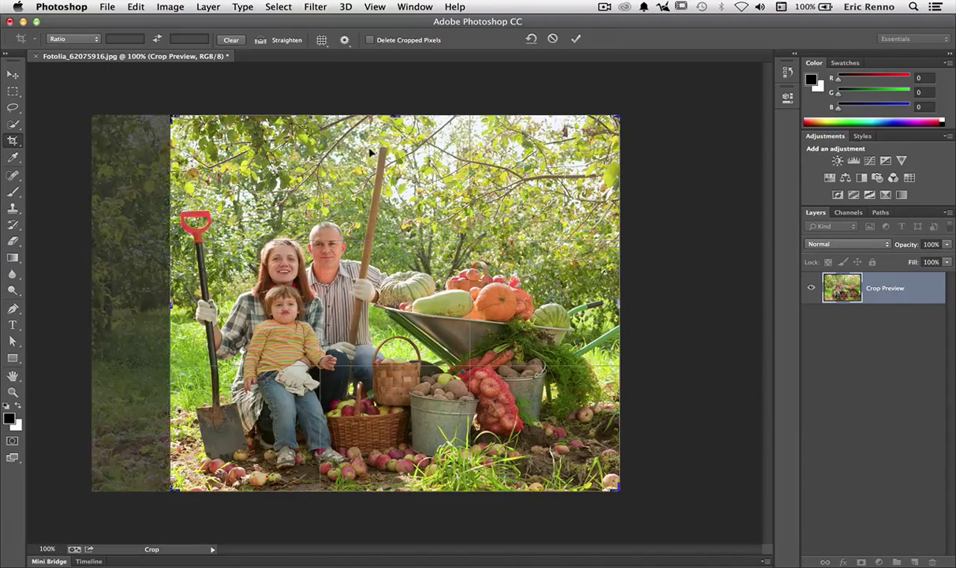
drag(388, 115, 394, 129)
drag(620, 477, 710, 526)
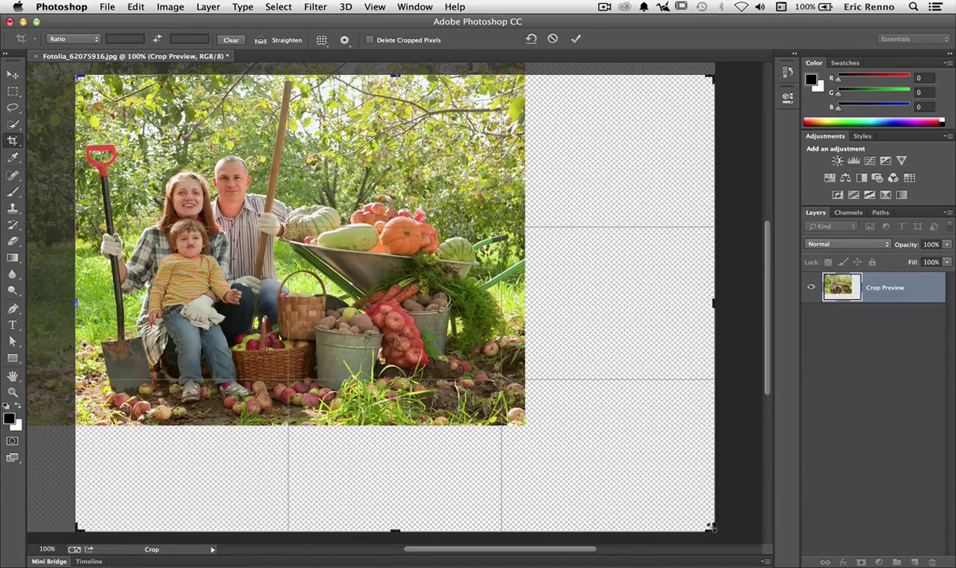
click(576, 38)
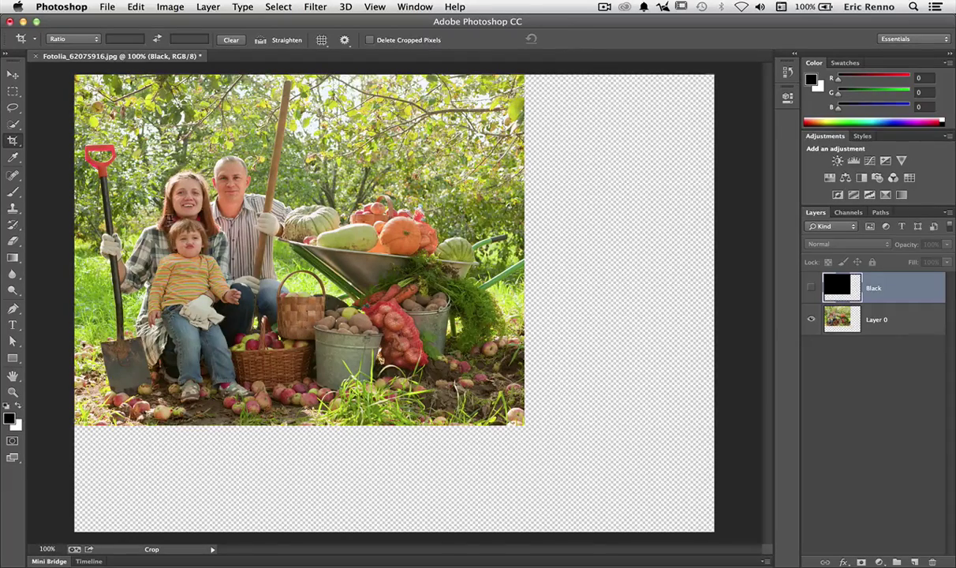
Place the brown potato photo from Mini Bridge, scaled to about 40%, in the top-right corner.
click(45, 561)
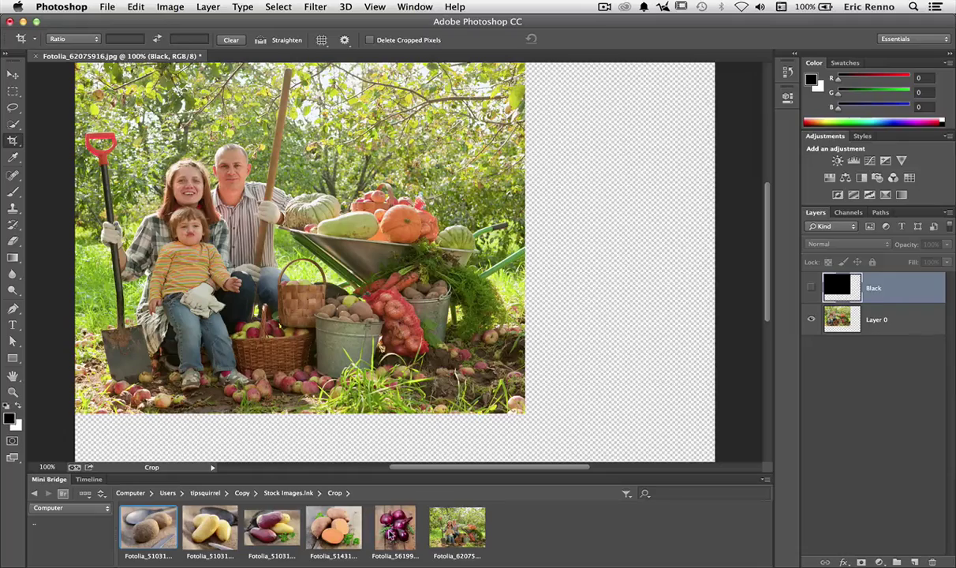
drag(148, 527, 472, 262)
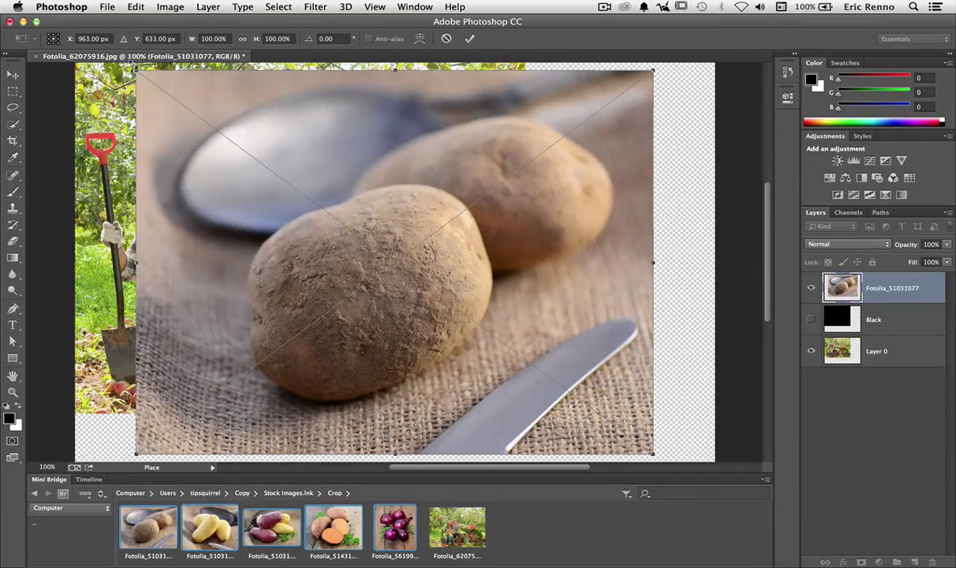
drag(137, 71, 444, 298)
drag(555, 327, 620, 89)
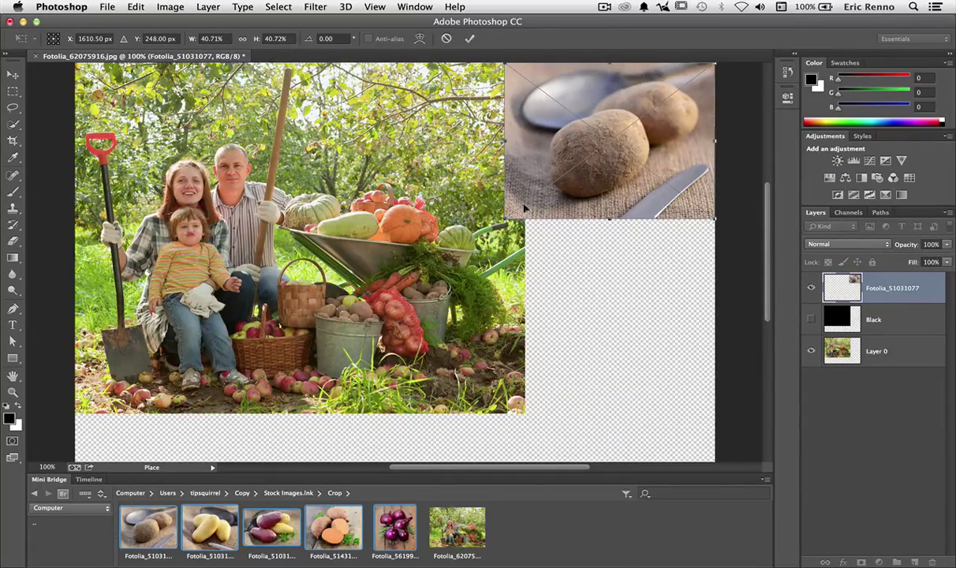
drag(505, 218, 509, 215)
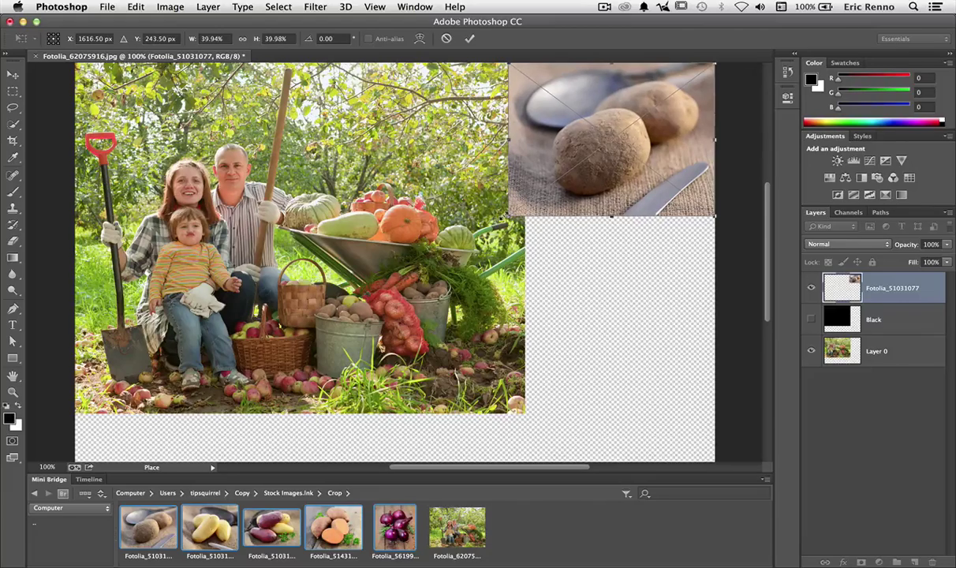
Confirm it and place the yellow potato photo, scaled to about 40%, beneath it.
key(Return)
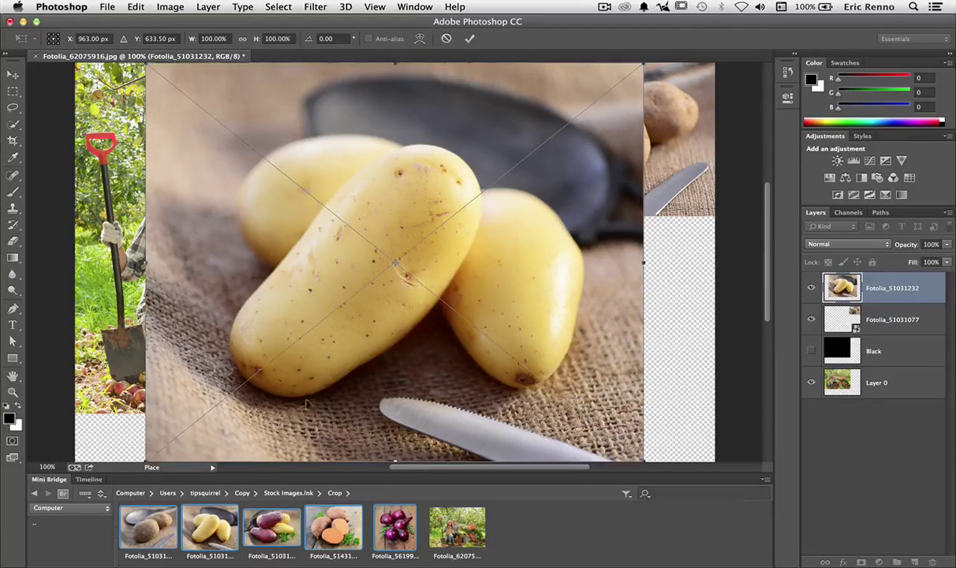
drag(142, 60, 442, 300)
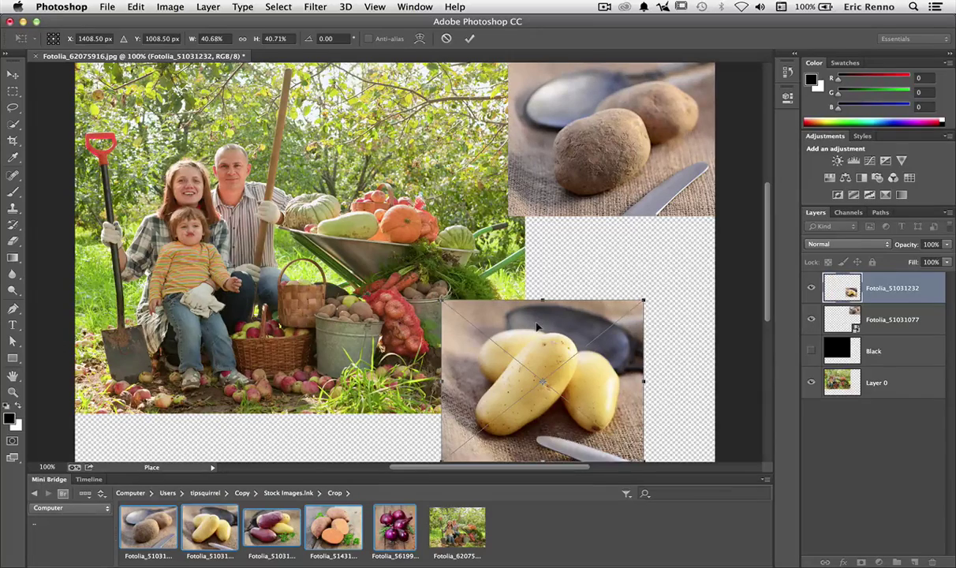
drag(537, 326, 607, 232)
drag(510, 367, 500, 375)
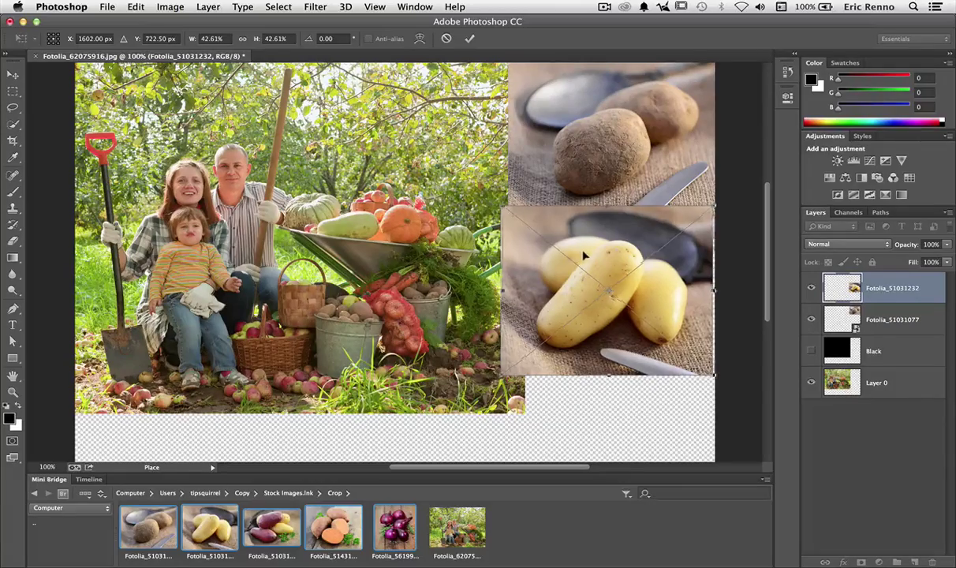
drag(580, 256, 581, 253)
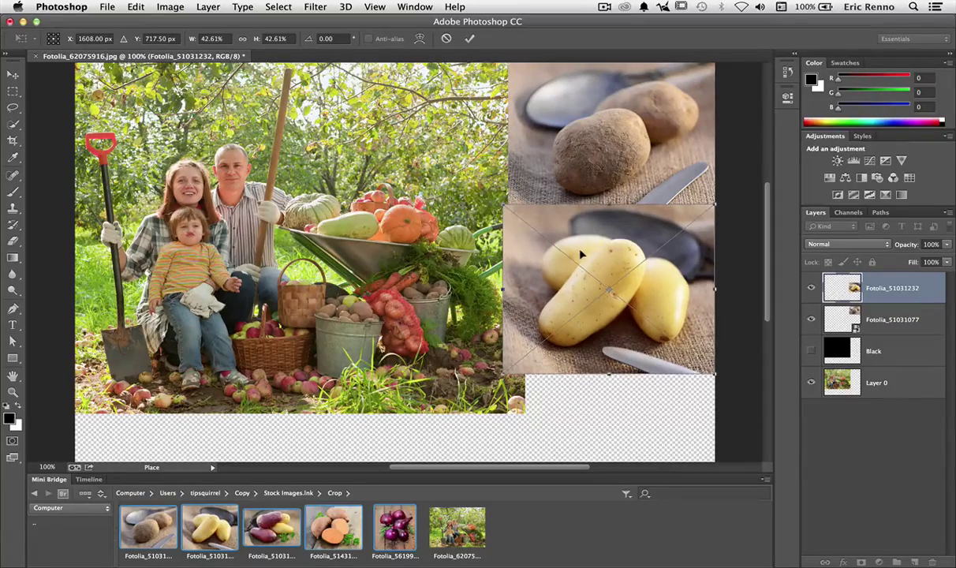